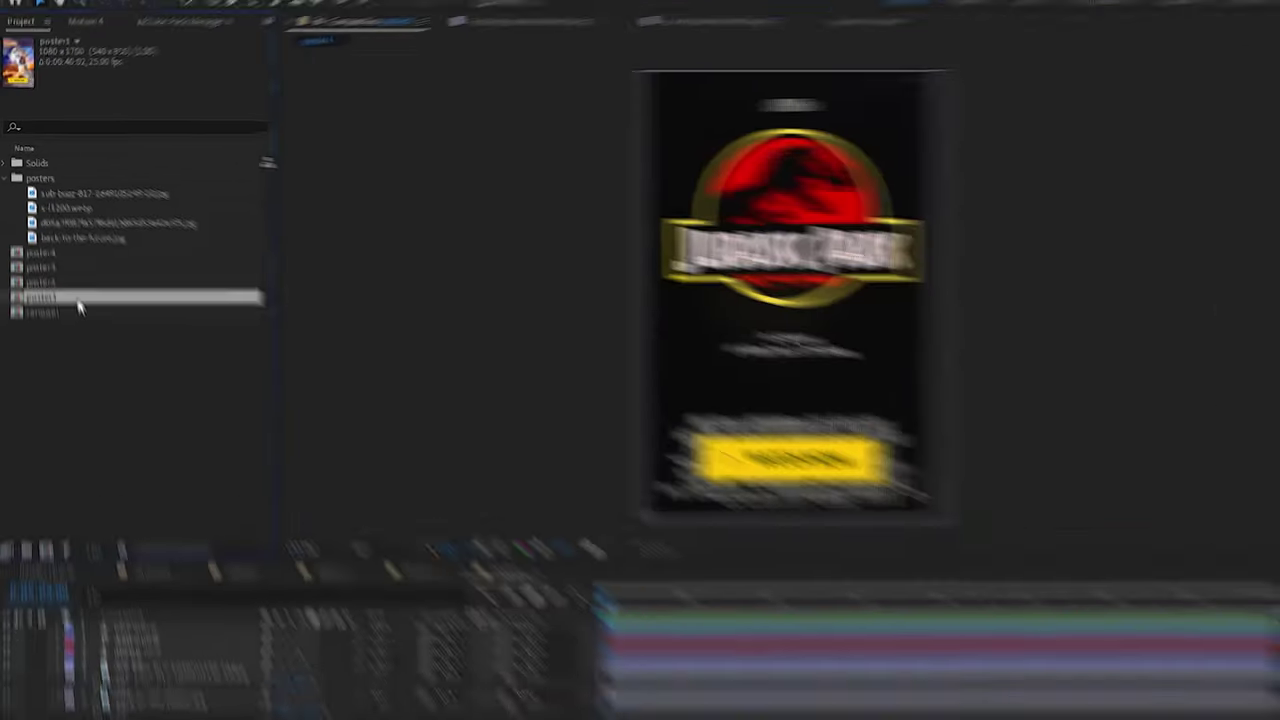
Step: Open the poster1, poster2, poster3 and poster4 compositions in turn to examine them, and return to the carousel composition
double_click(73, 285)
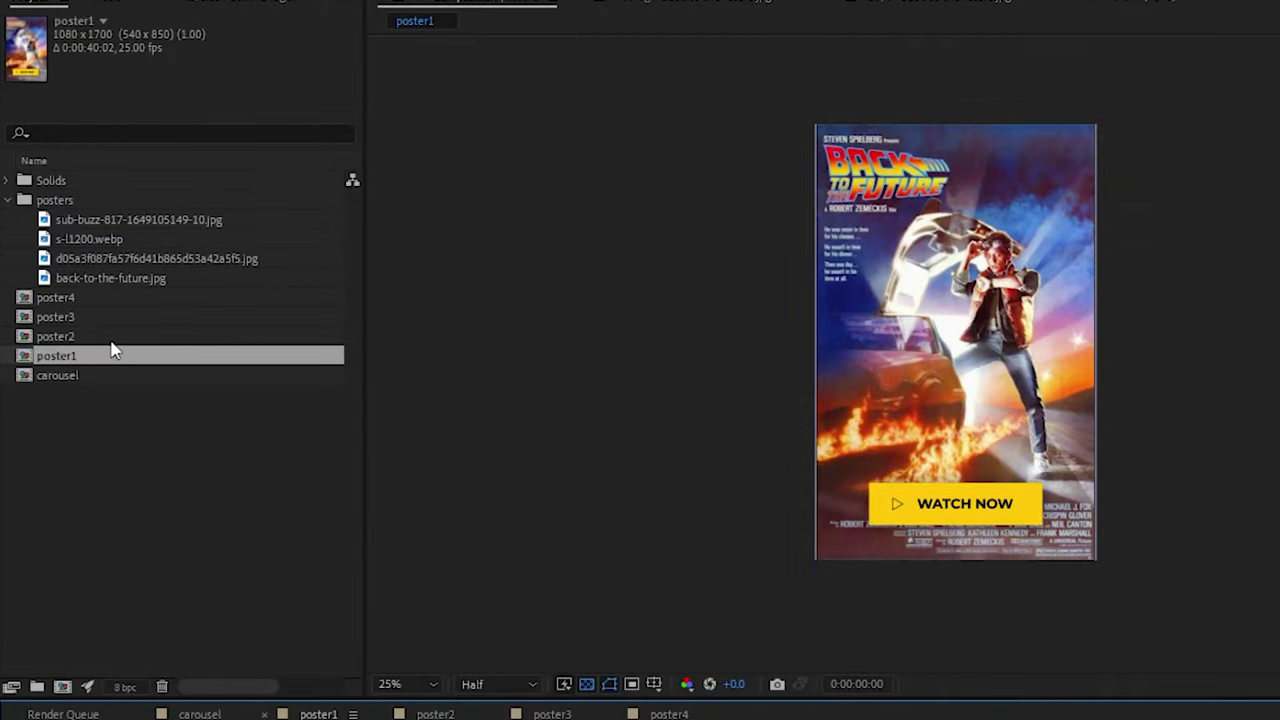
double_click(112, 340)
double_click(117, 318)
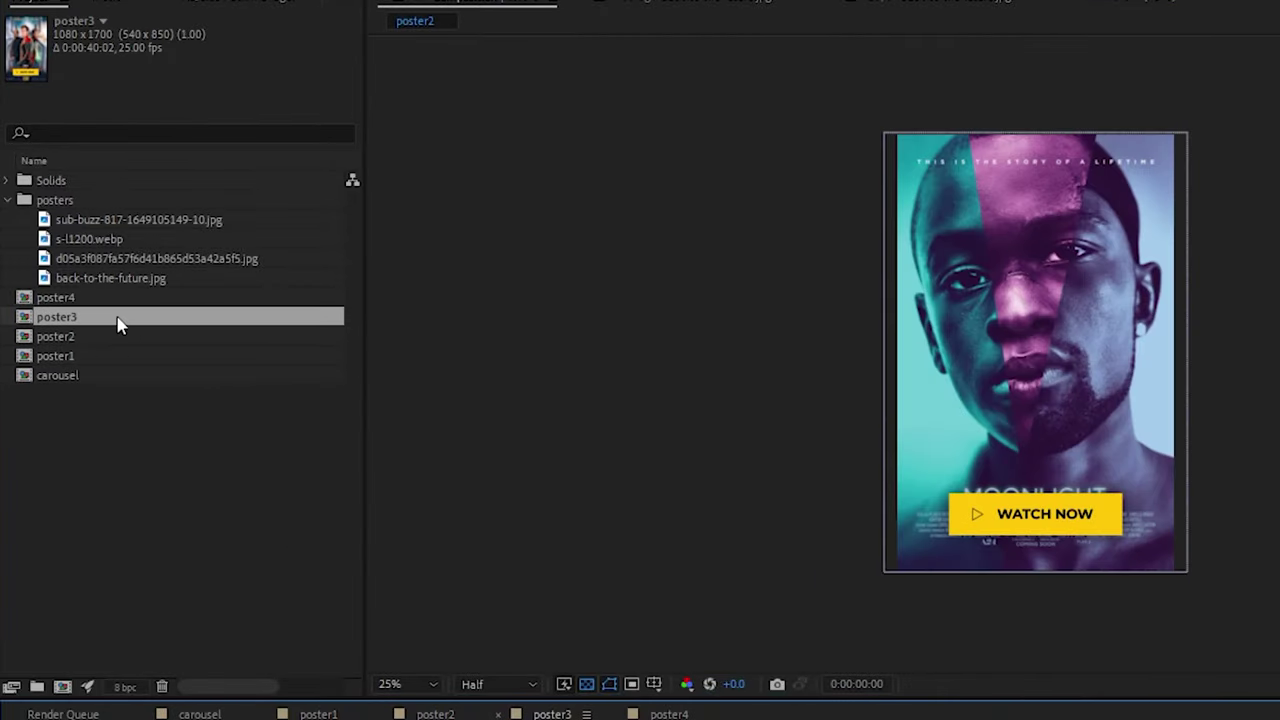
double_click(119, 301)
double_click(106, 376)
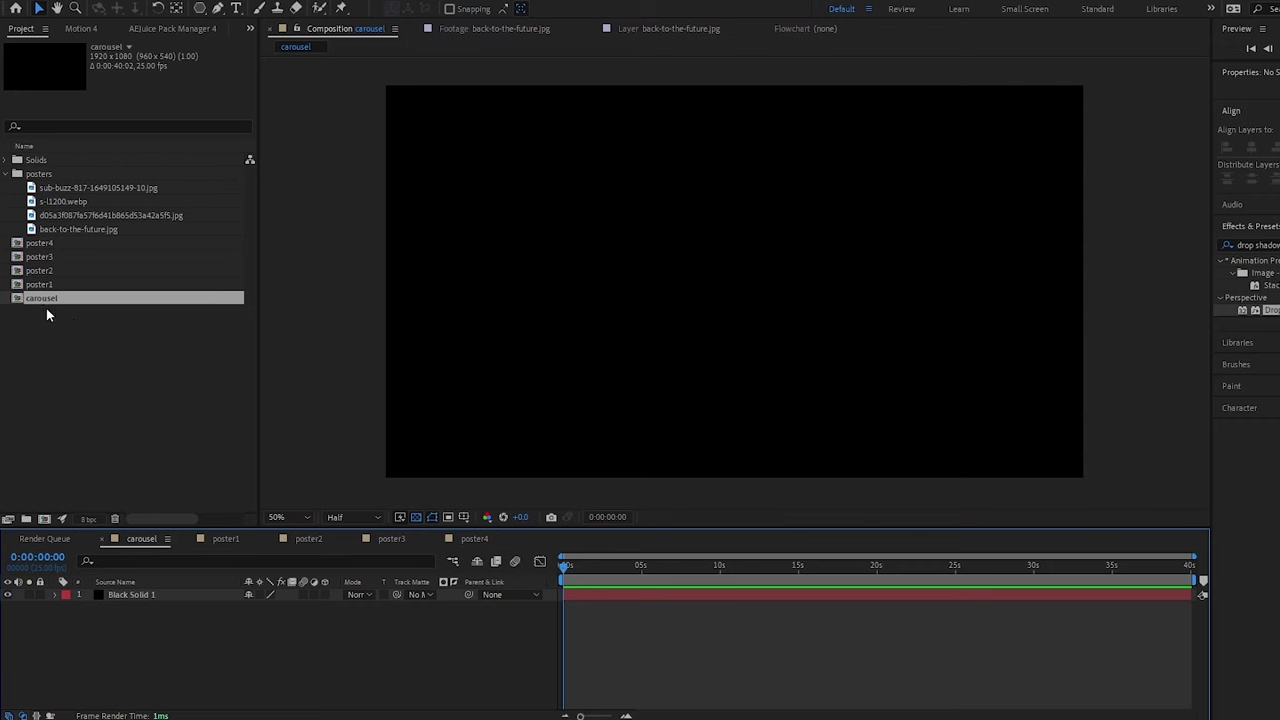
Step: Add the poster1 to poster4 compositions to the carousel composition and scale all four layers to 48%
left_click(59, 284)
left_click(59, 243, "shift")
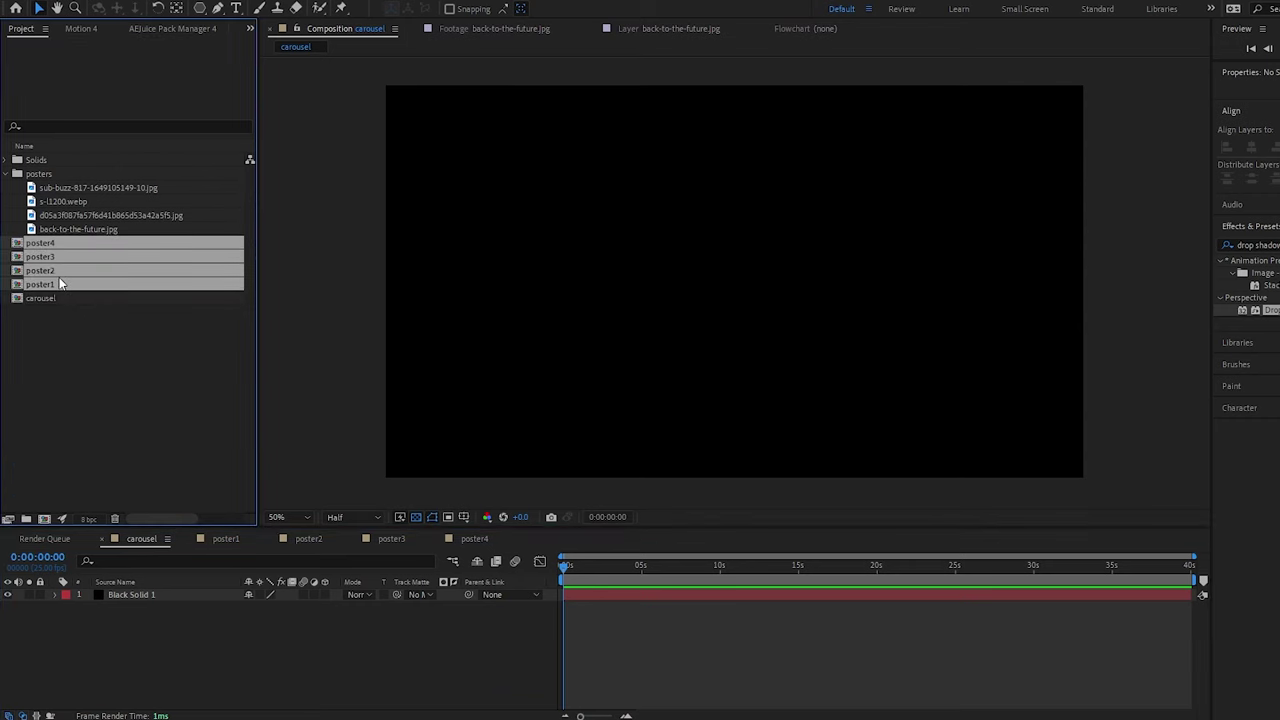
left_click_drag(53, 267, 677, 333)
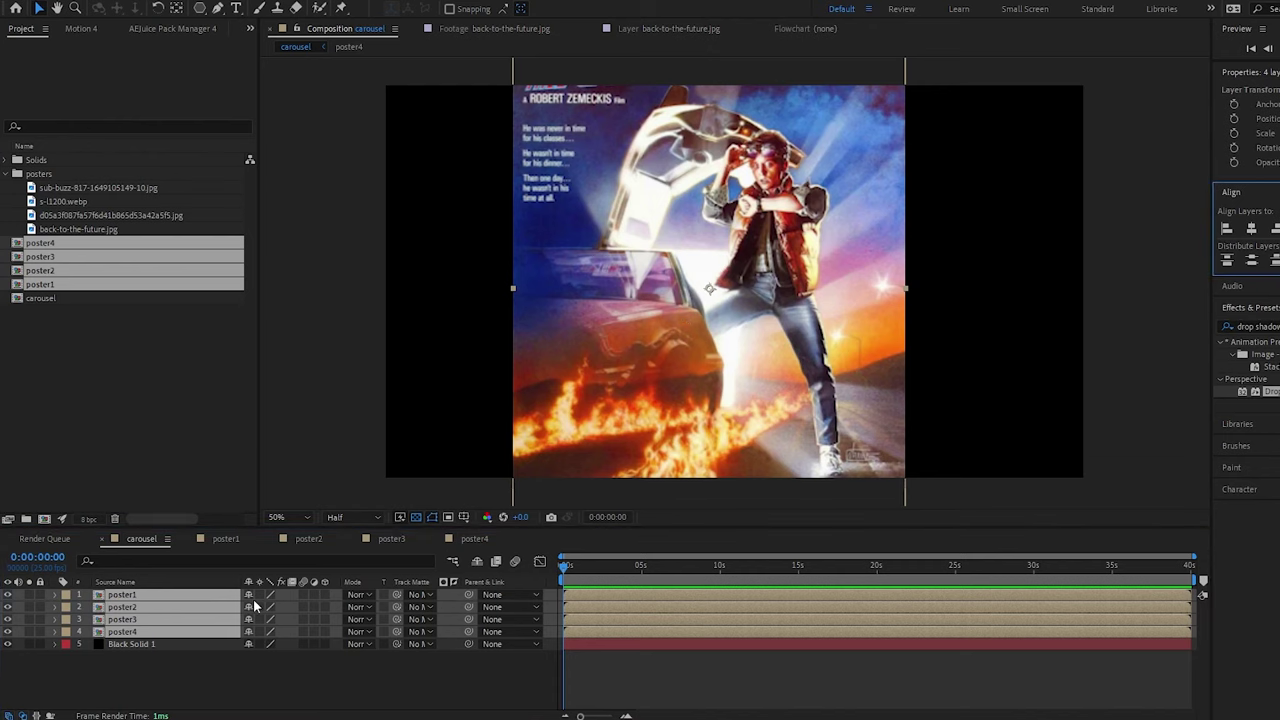
key("s")
left_click_drag(268, 607, 222, 606)
Step: Center the four poster layers horizontally and vertically relative to the composition
left_click(1216, 211)
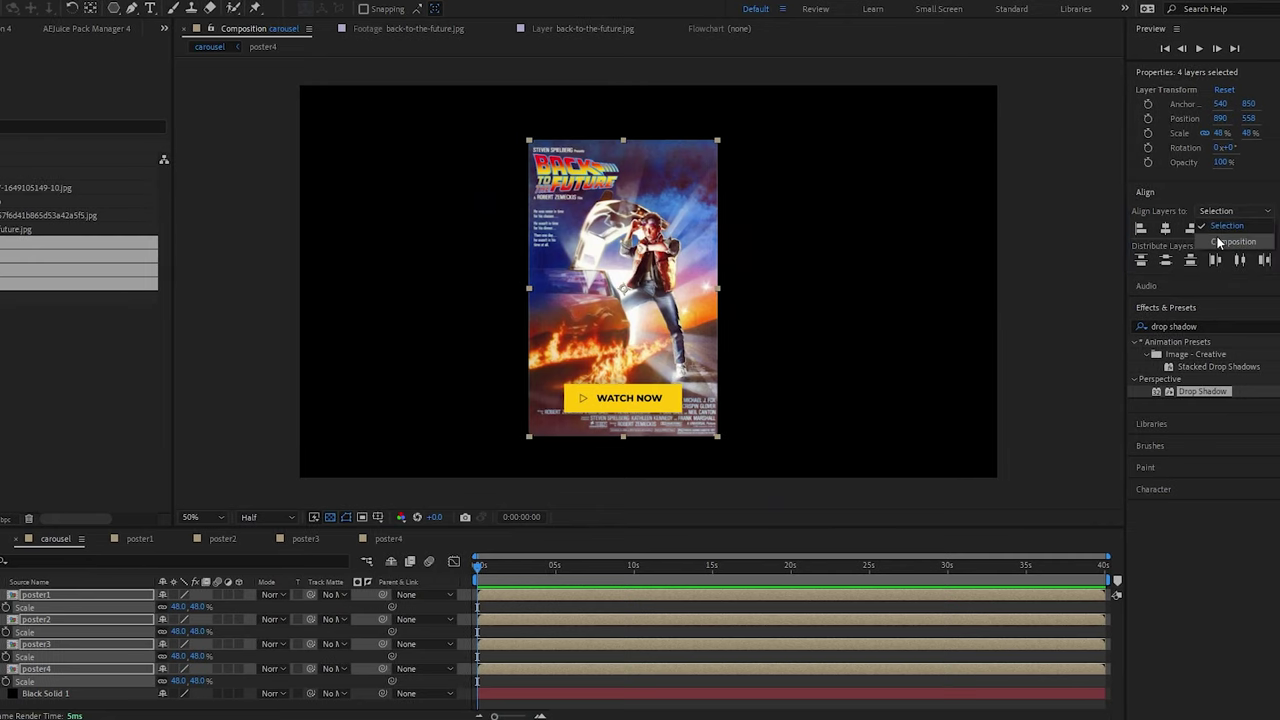
left_click(1225, 242)
left_click(1165, 229)
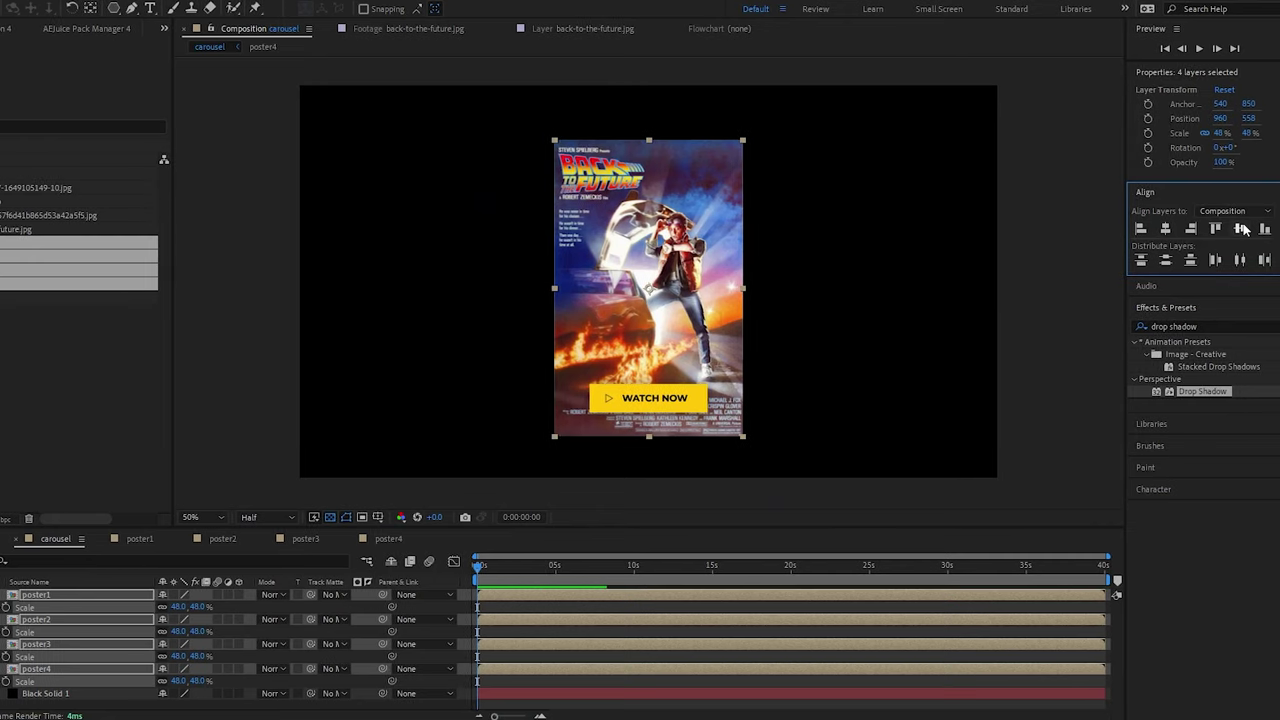
left_click(1243, 229)
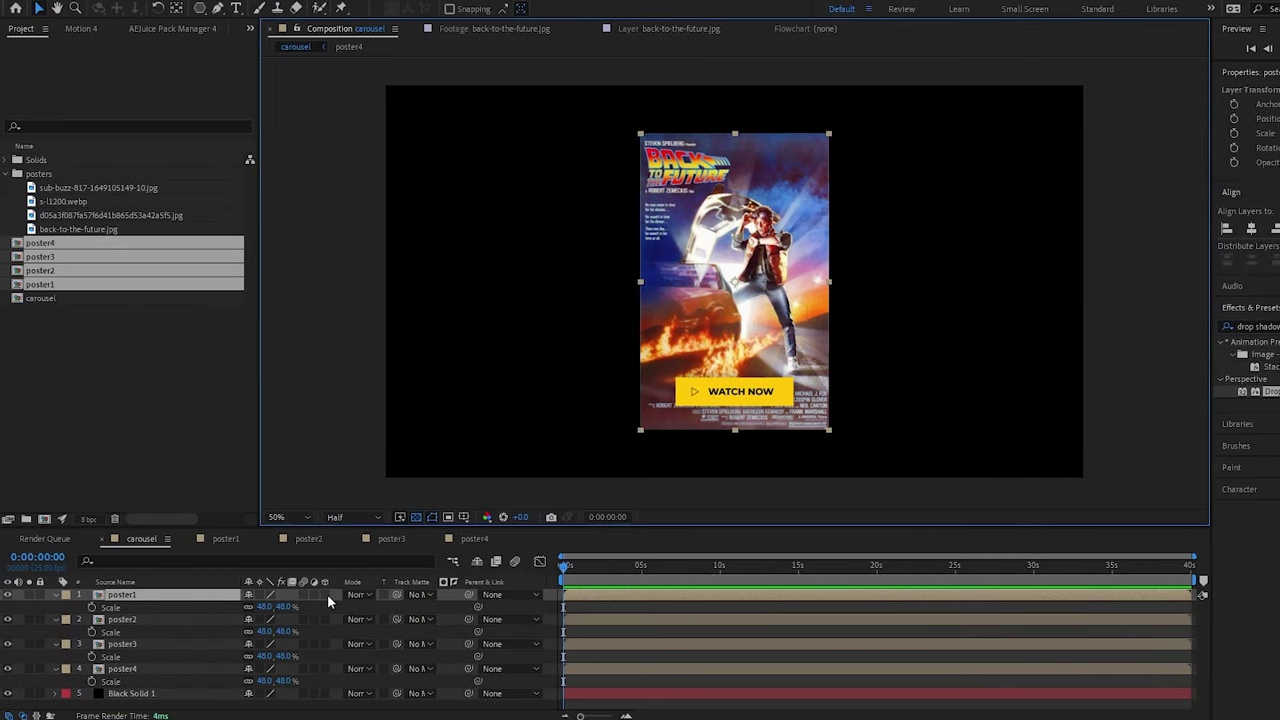
Step: Make the four poster layers 3D, and hide poster2, poster3 and poster4
key("s")
left_click(865, 382)
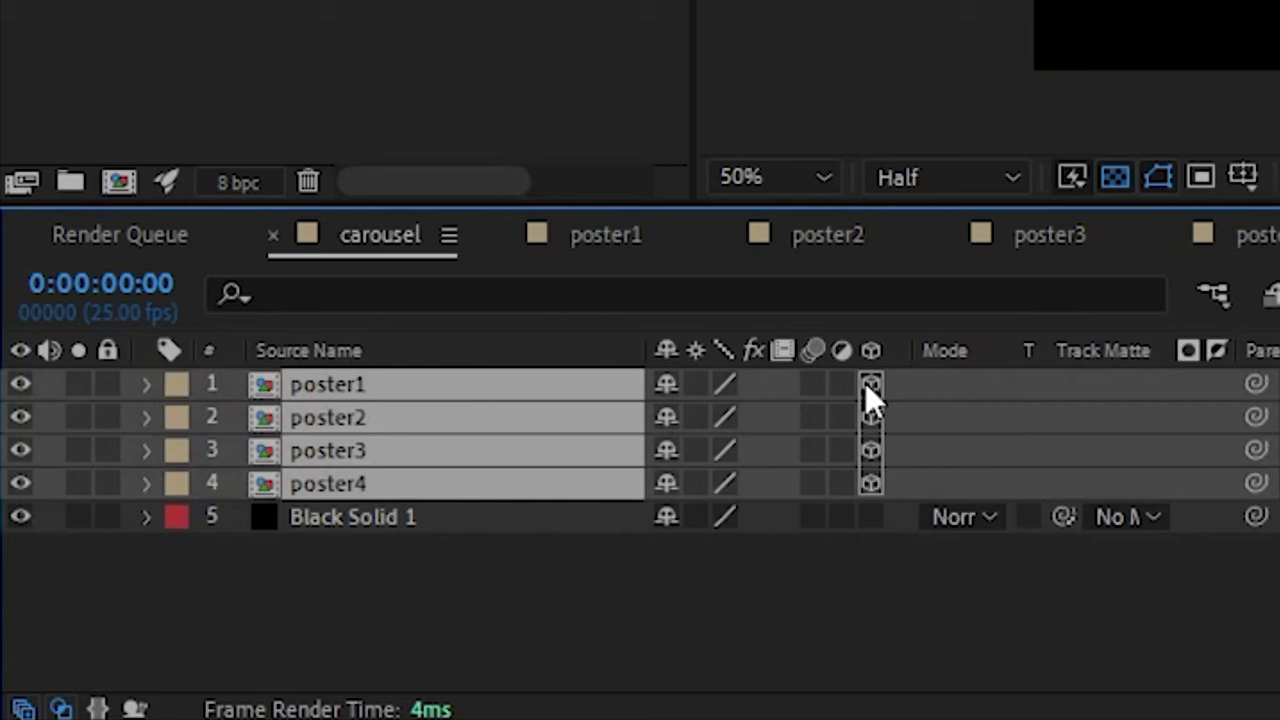
left_click(376, 390, "ctrl")
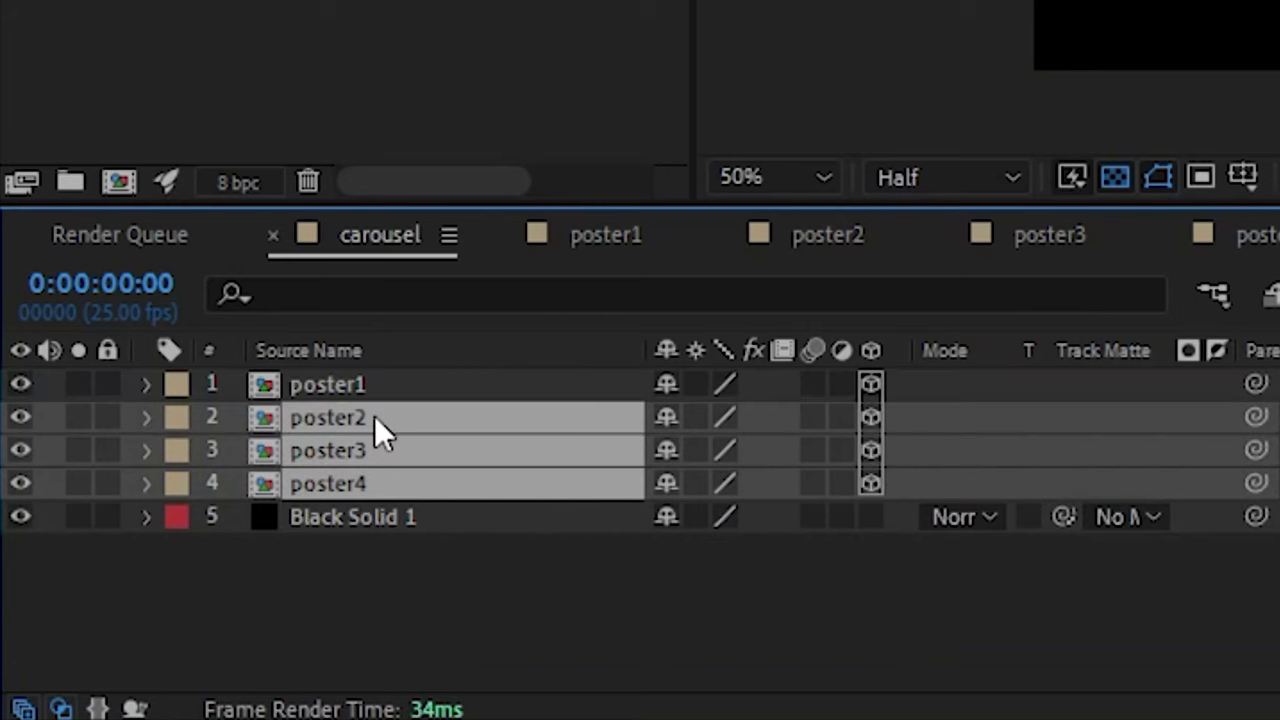
left_click(16, 414)
left_click(296, 393)
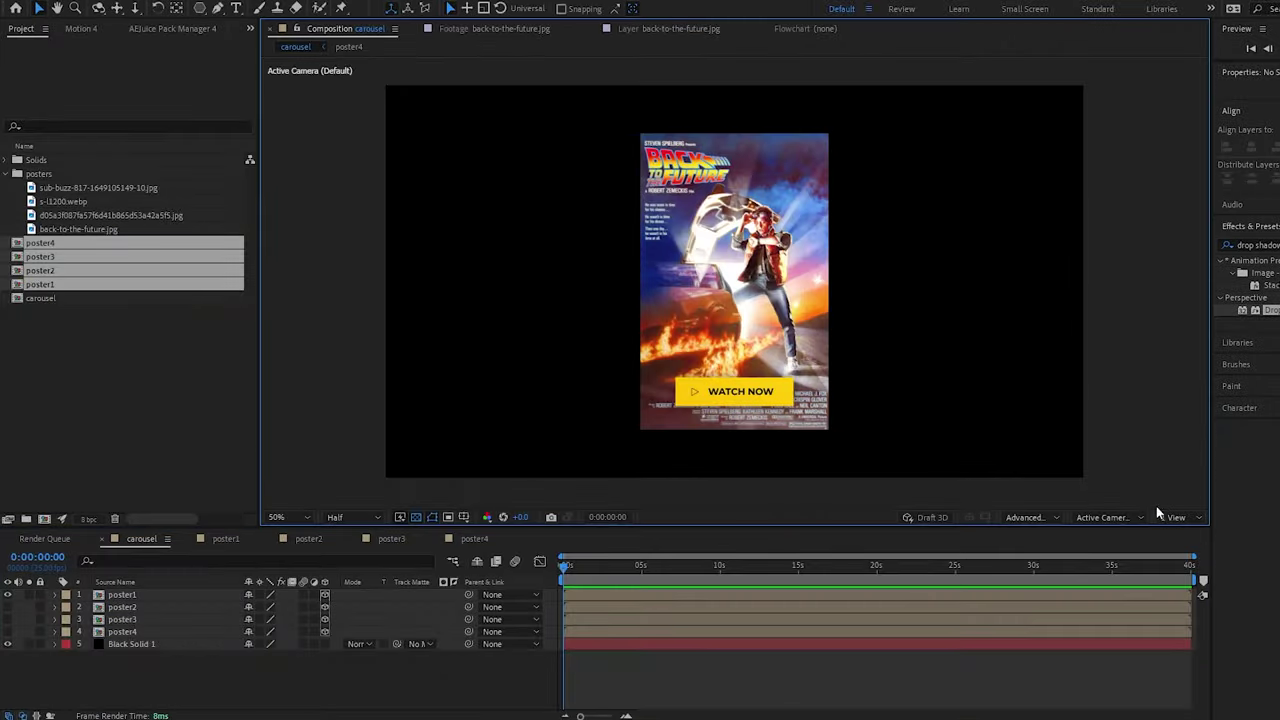
Step: Switch the viewer to the 4 Views layout and trim the carousel composition to its first 4 seconds
left_click(1156, 512)
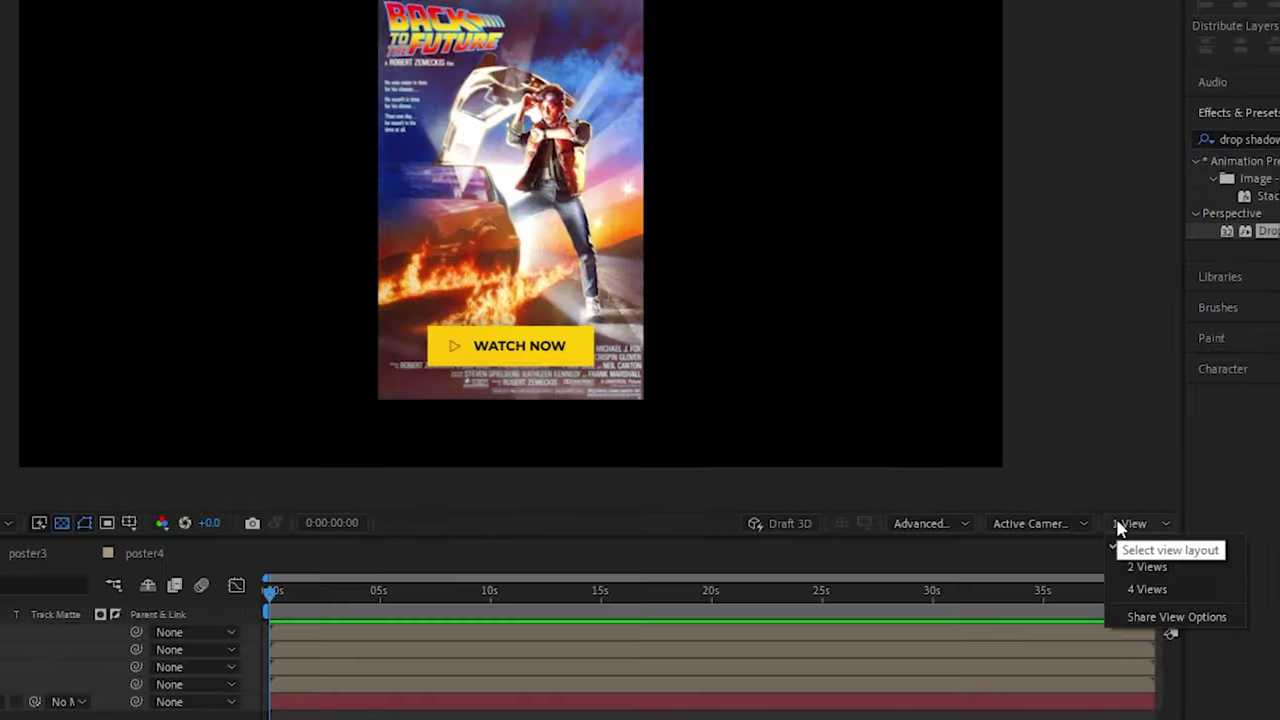
left_click(1147, 590)
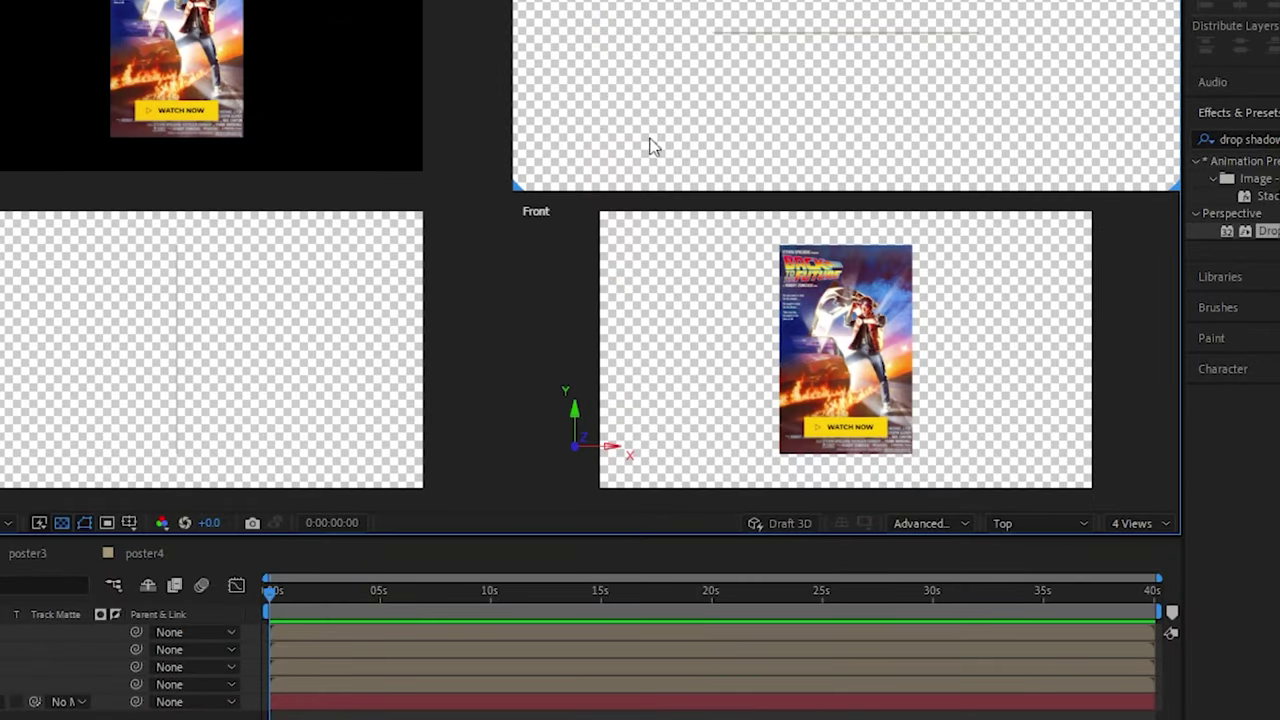
left_click_drag(681, 598, 709, 598)
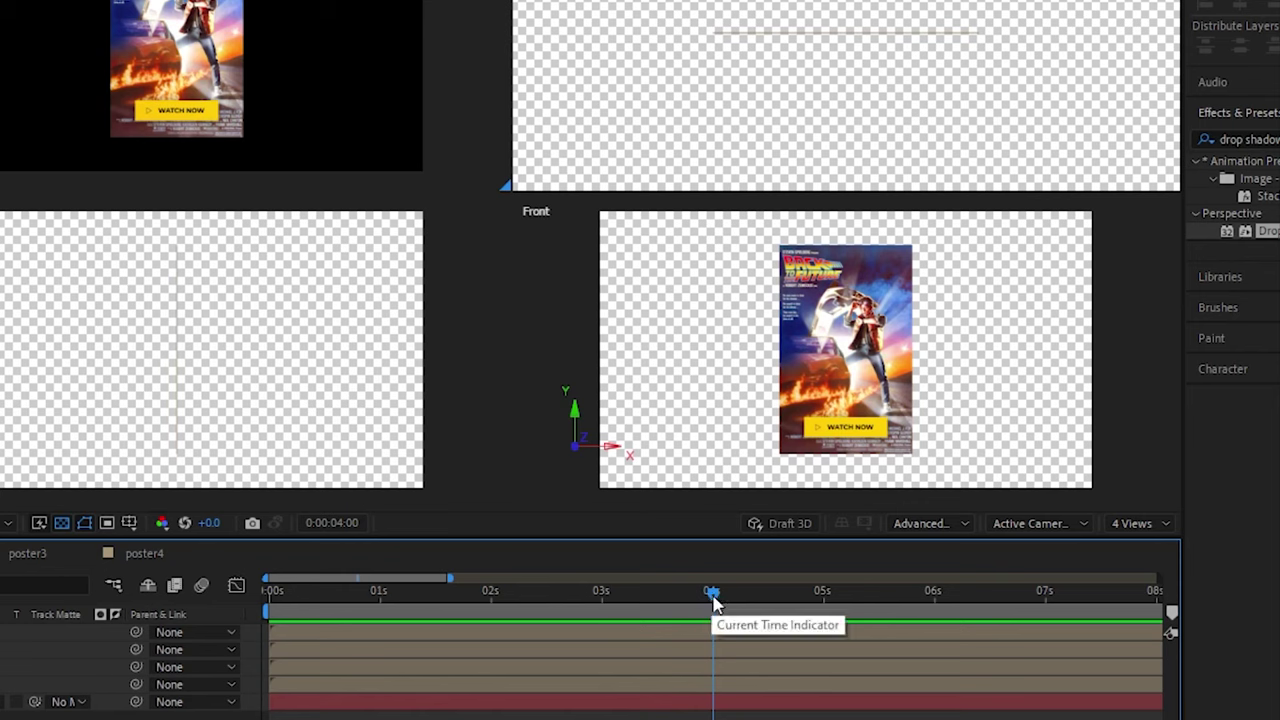
key("n")
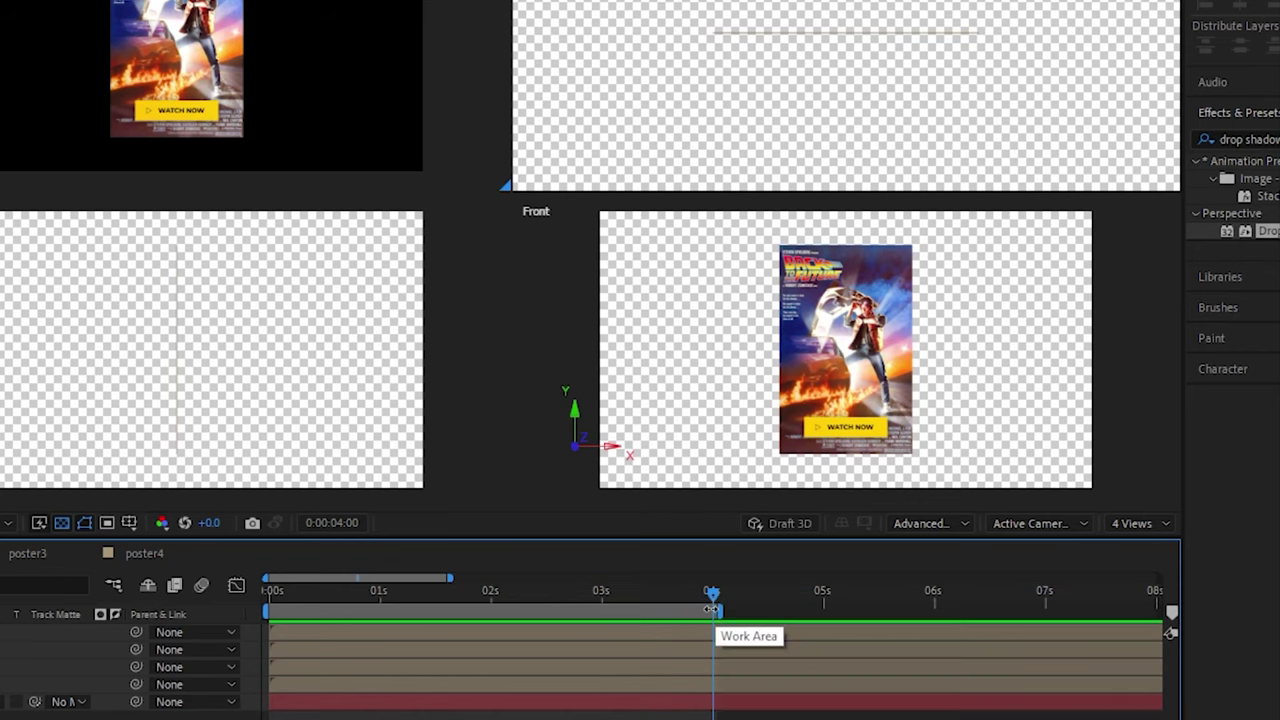
right_click(712, 608)
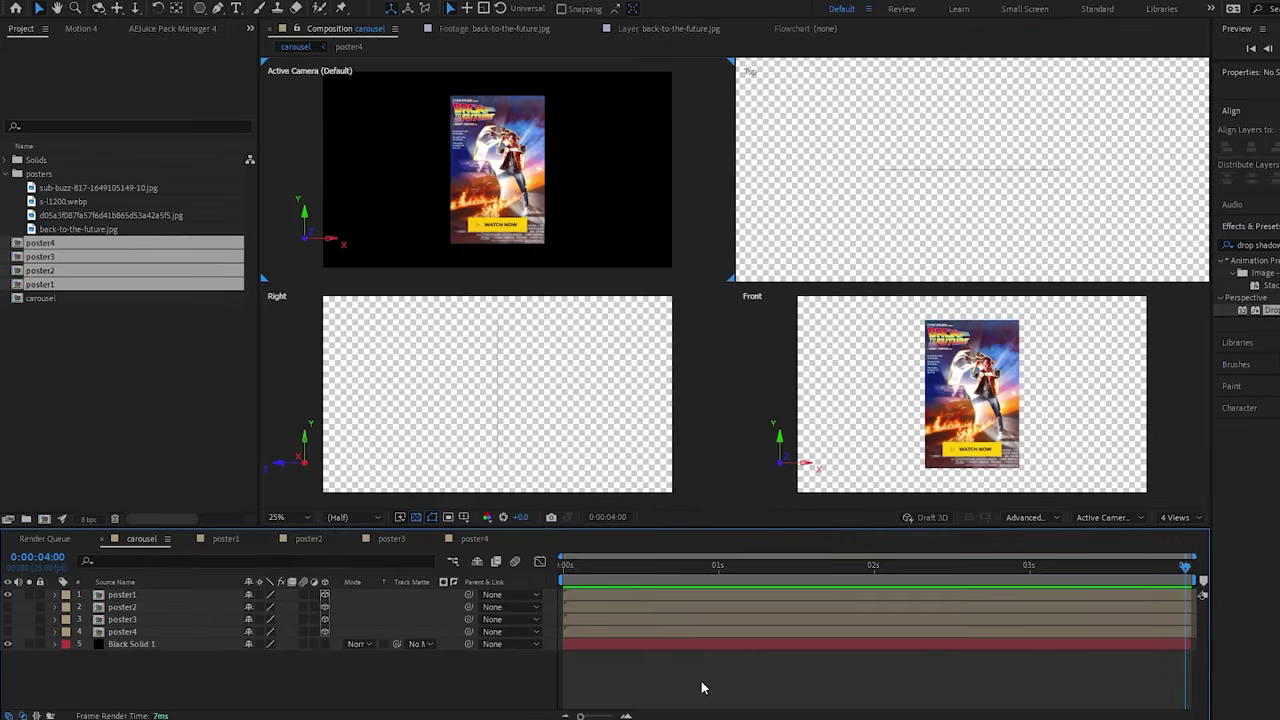
Step: Set a Position keyframe on poster1 at 0 seconds
left_click(140, 597)
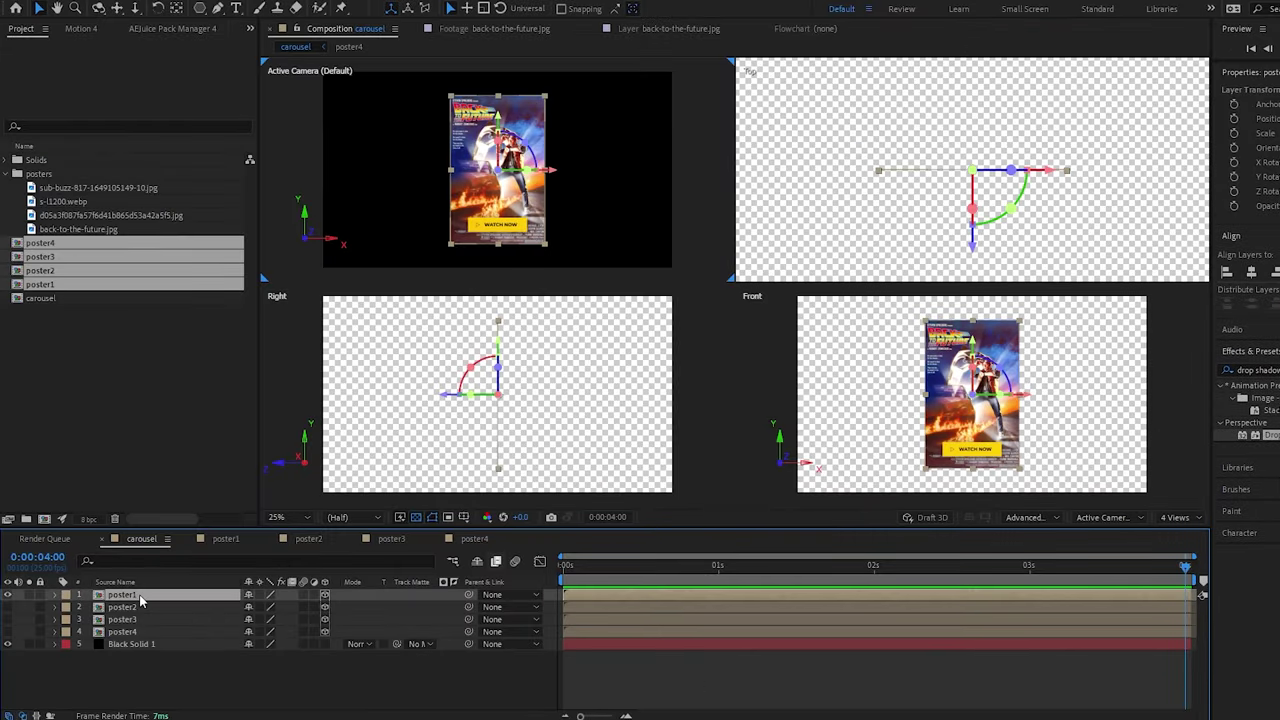
key("p")
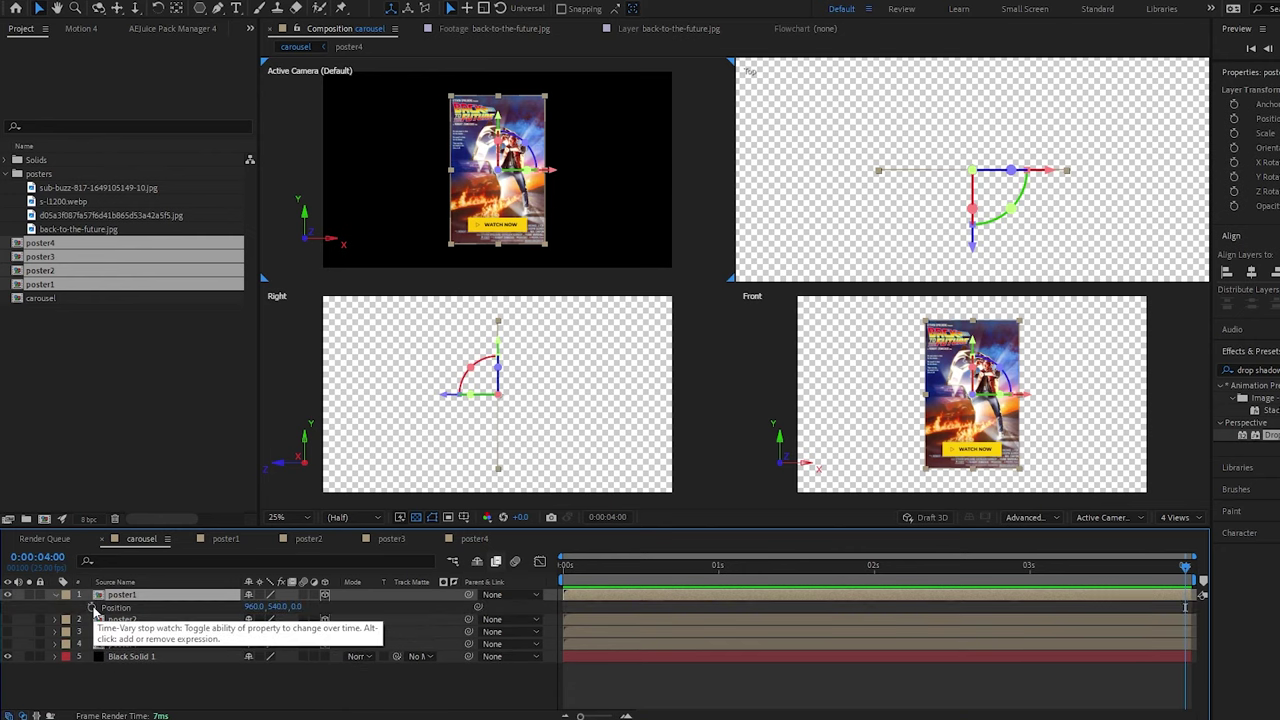
key("Home")
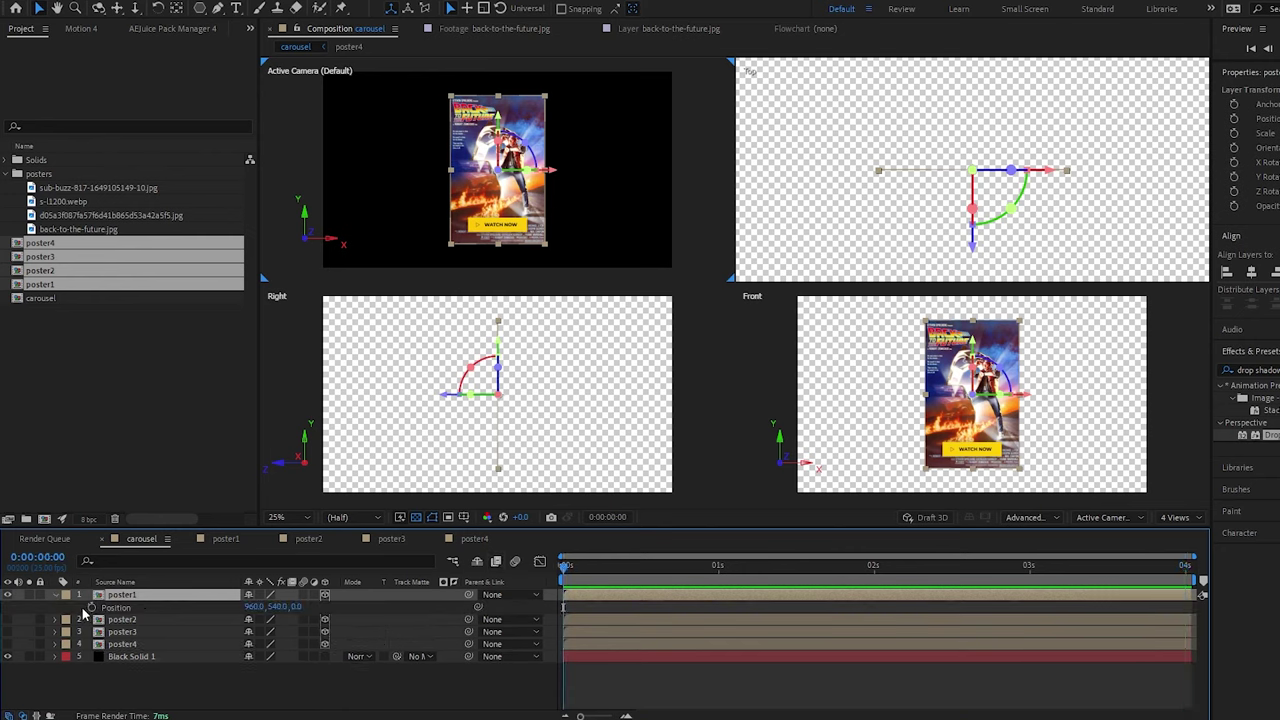
left_click(91, 607)
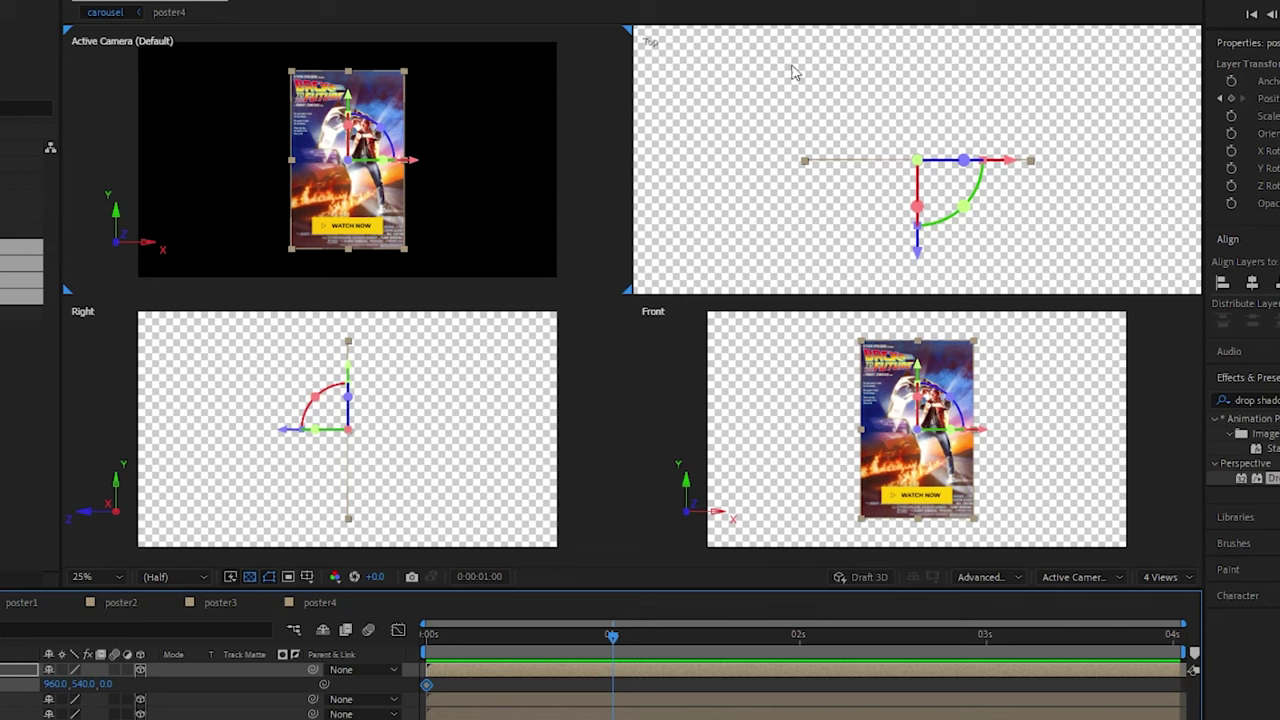
Step: At 1 second, move poster1 sideways and back in depth to about X 1334, Z 320
left_click_drag(1014, 162, 1195, 158)
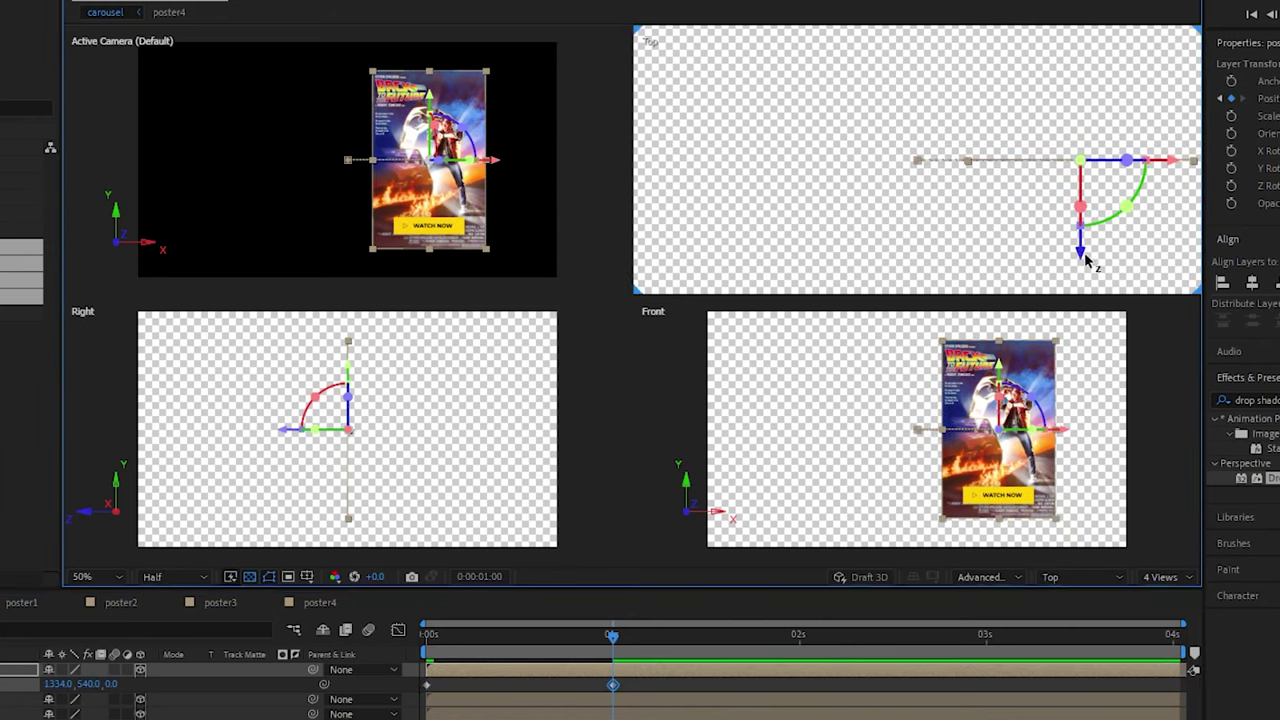
left_click_drag(1085, 220, 1088, 113)
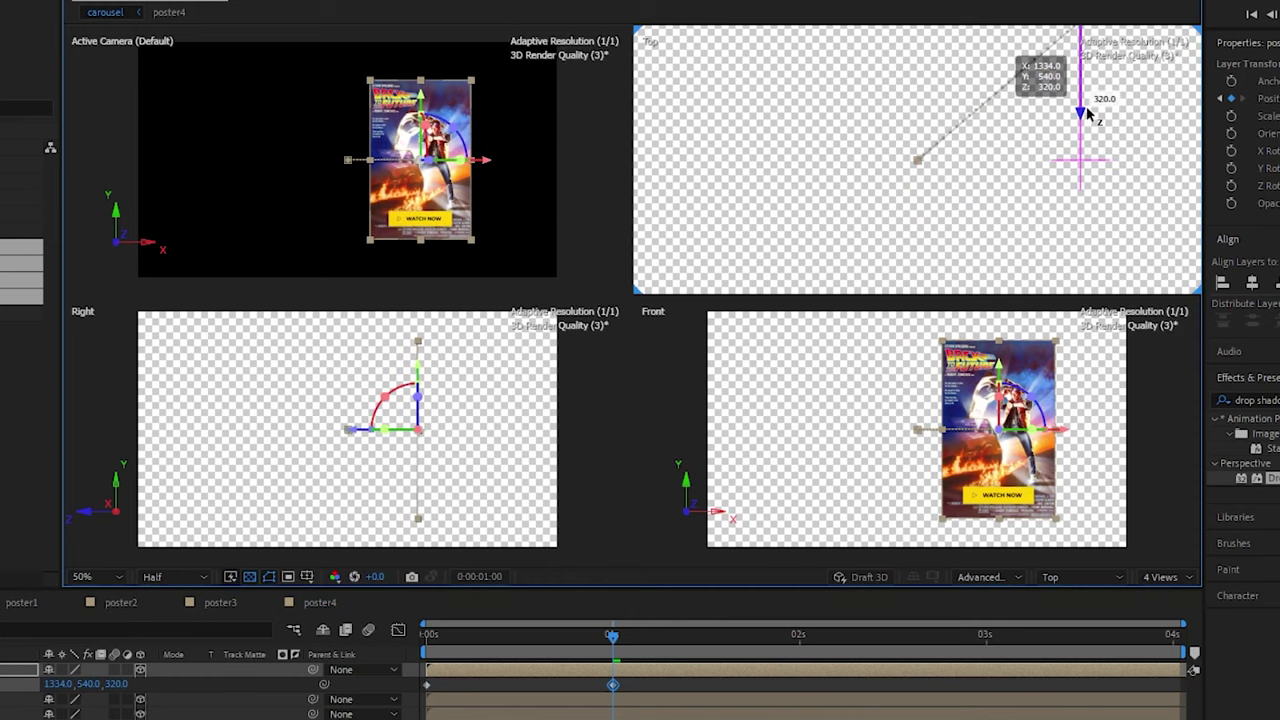
left_click_drag(1051, 173, 949, 264)
Step: At 2 seconds, move poster1 farther back and towards the center, to about X 974, Z 724
left_click(613, 640)
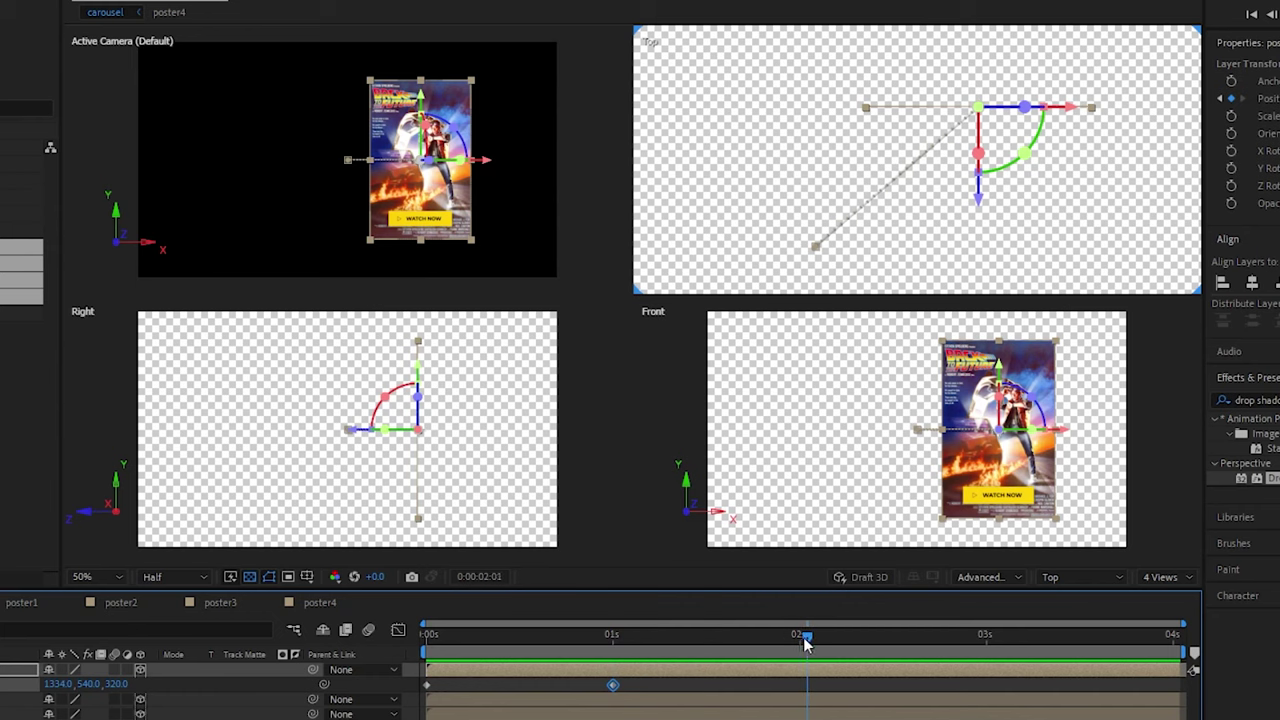
left_click_drag(905, 158, 946, 178)
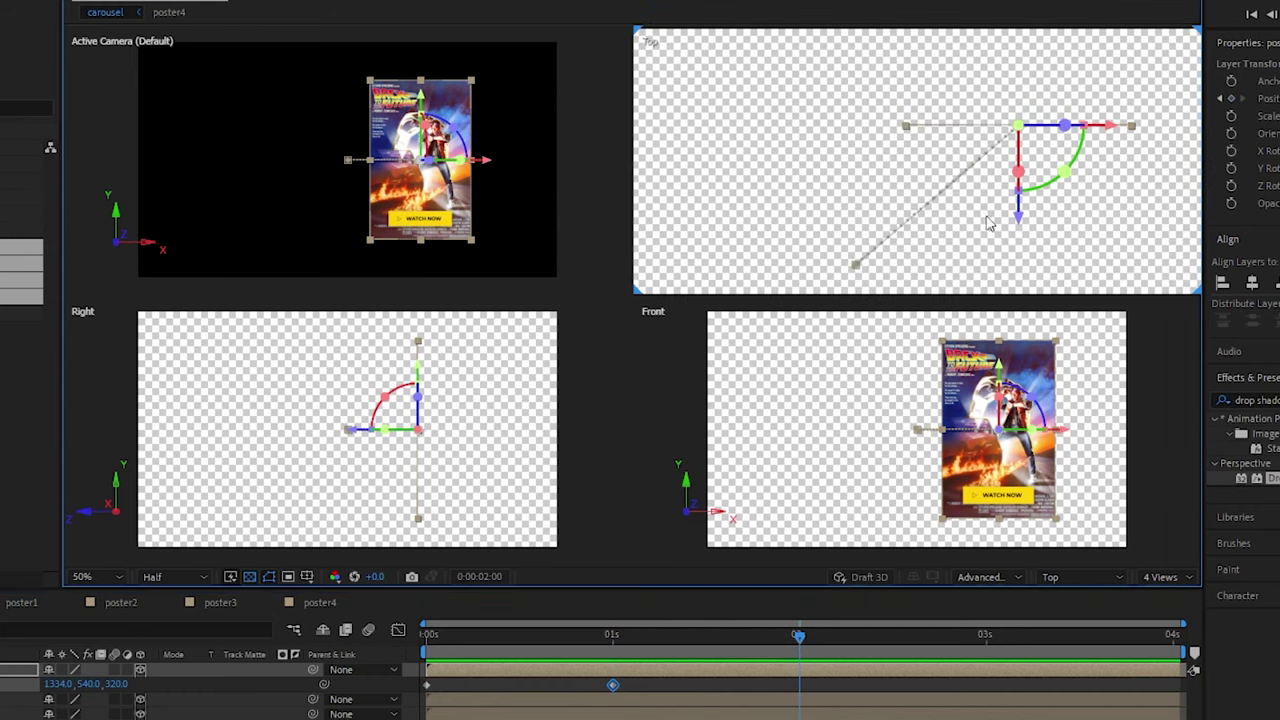
left_click_drag(1018, 222, 957, 174)
scroll(1019, 145, "down", 2)
left_click_drag(1032, 100, 942, 96)
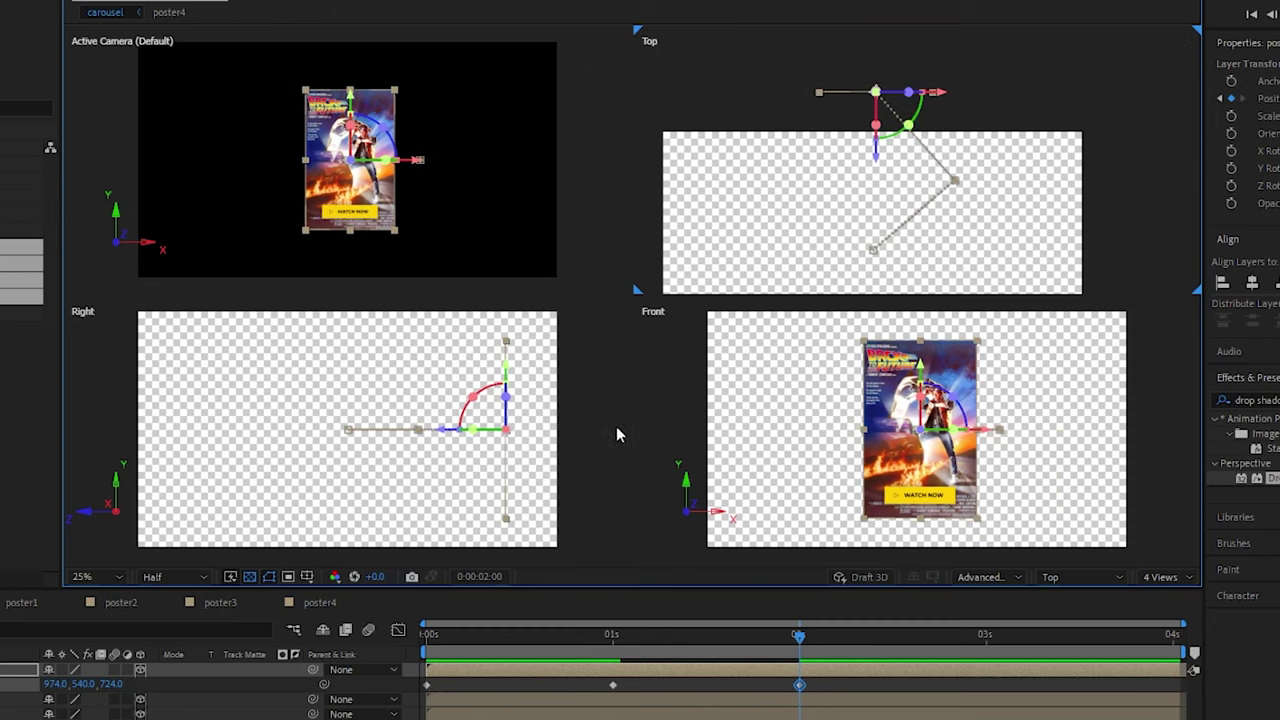
Step: Match the X position of poster1's 2-second keyframe to its first keyframe by setting it to 960
left_click_drag(455, 645, 390, 643)
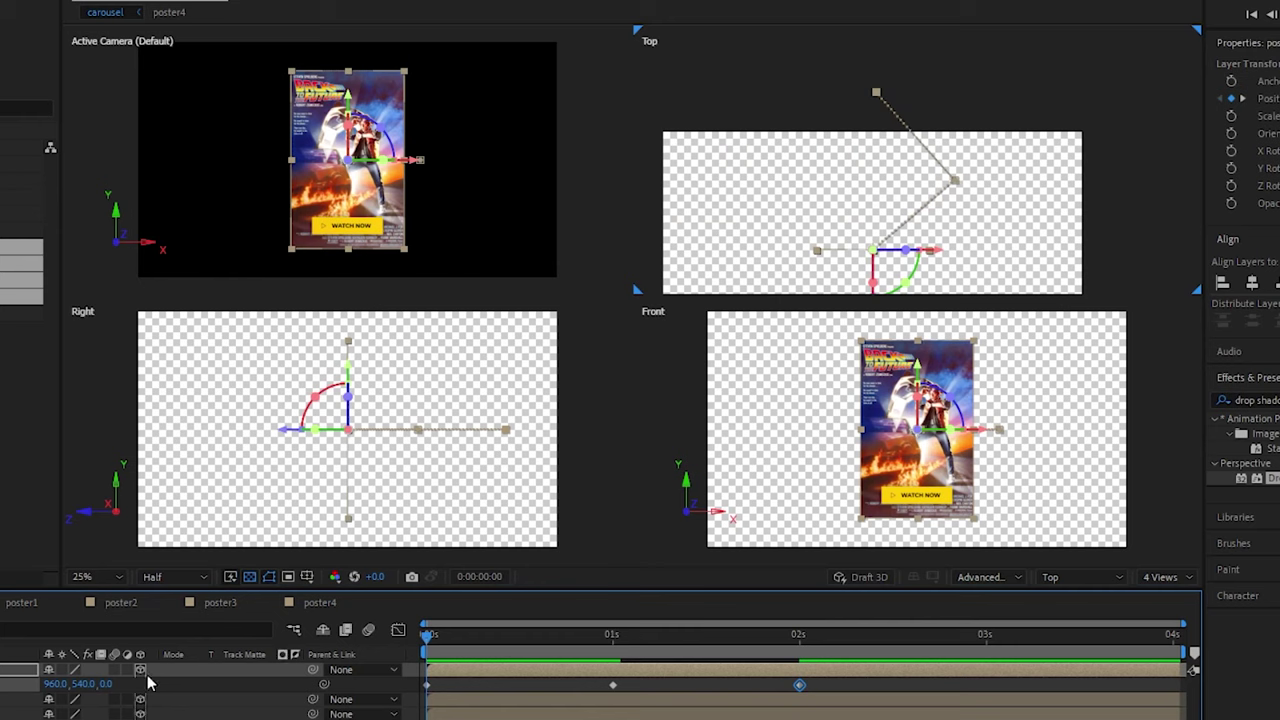
left_click(55, 683)
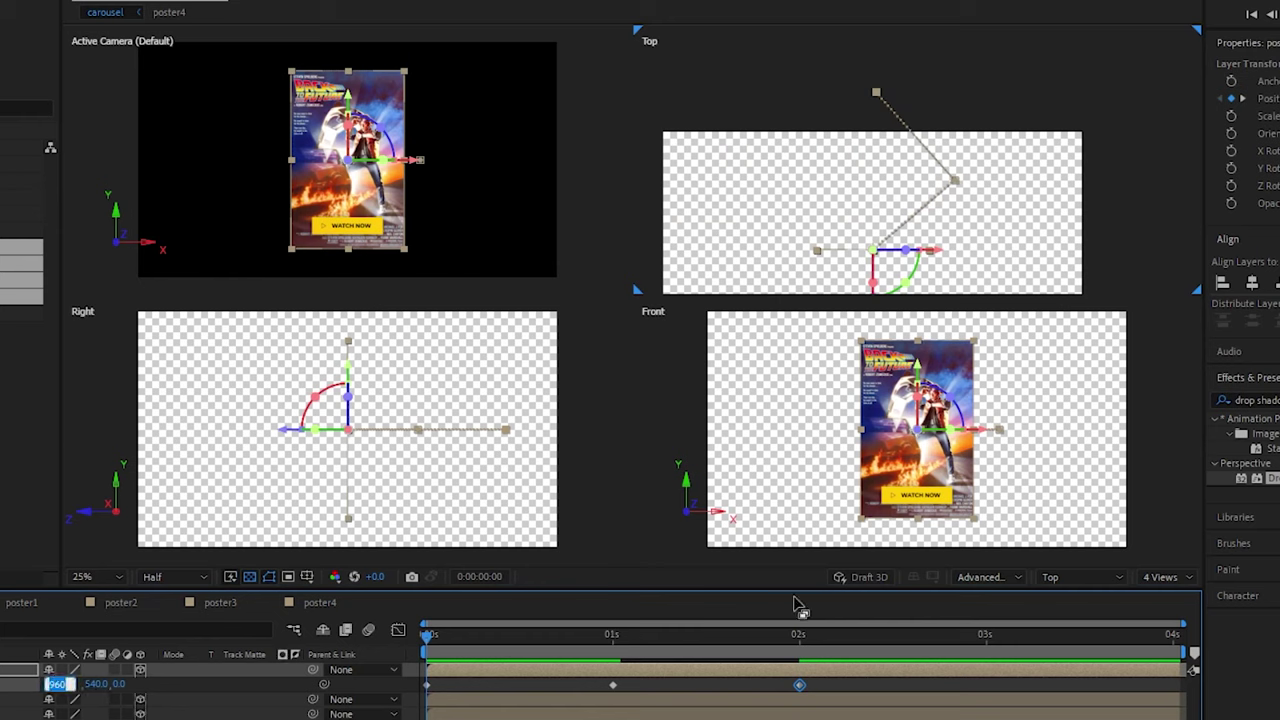
left_click(800, 636)
left_click(47, 684)
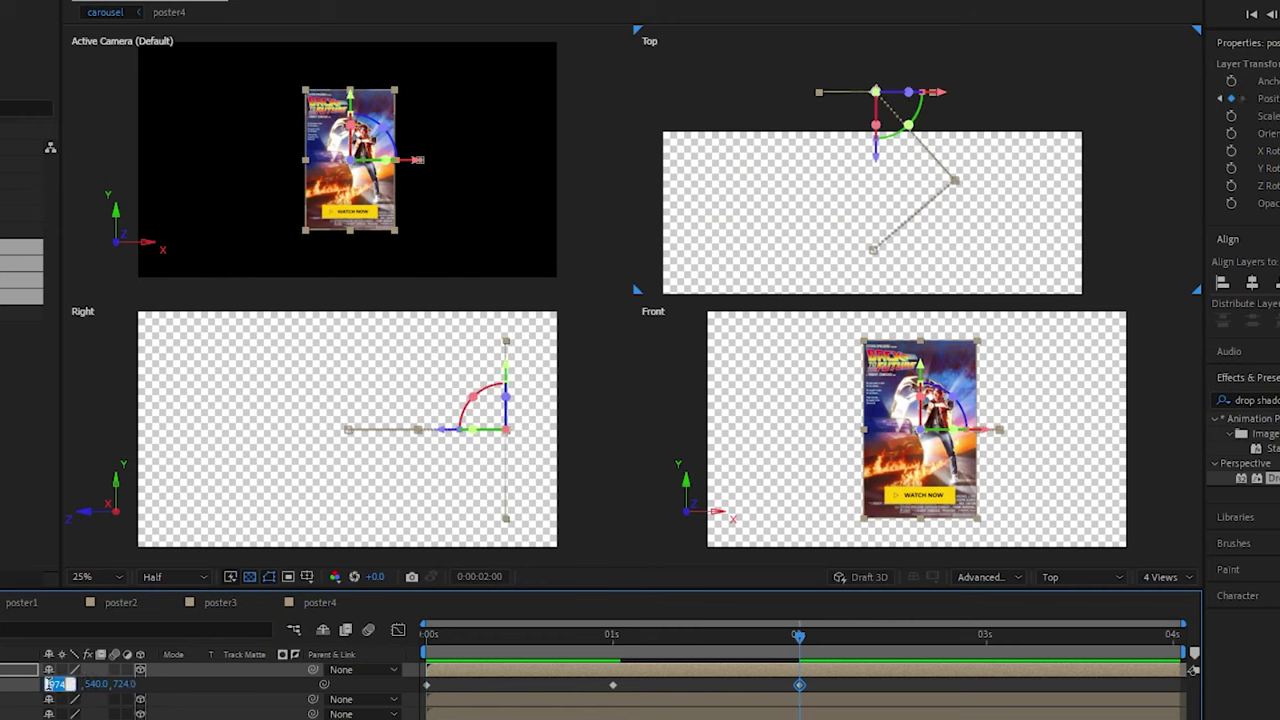
type("960")
key("Return")
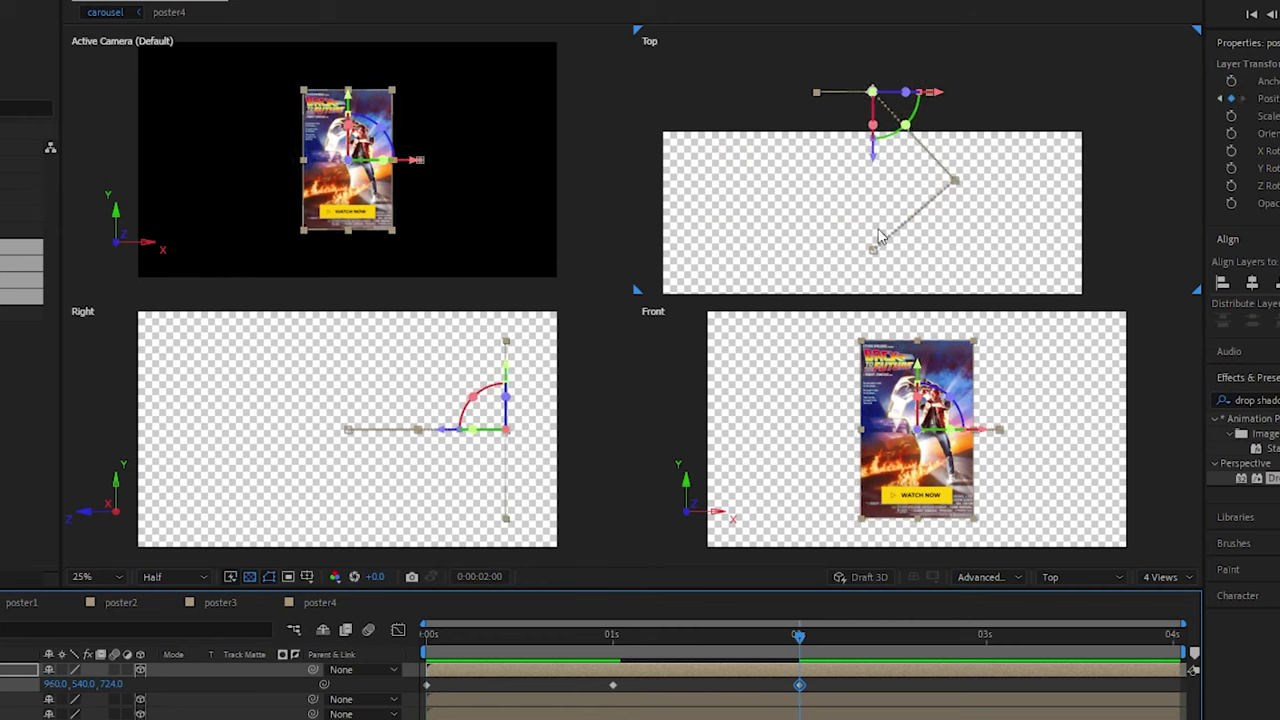
Step: At 3 seconds, set poster1's Z position to 320, matching the 1-second keyframe, and move it across to about X 612
left_click(971, 636)
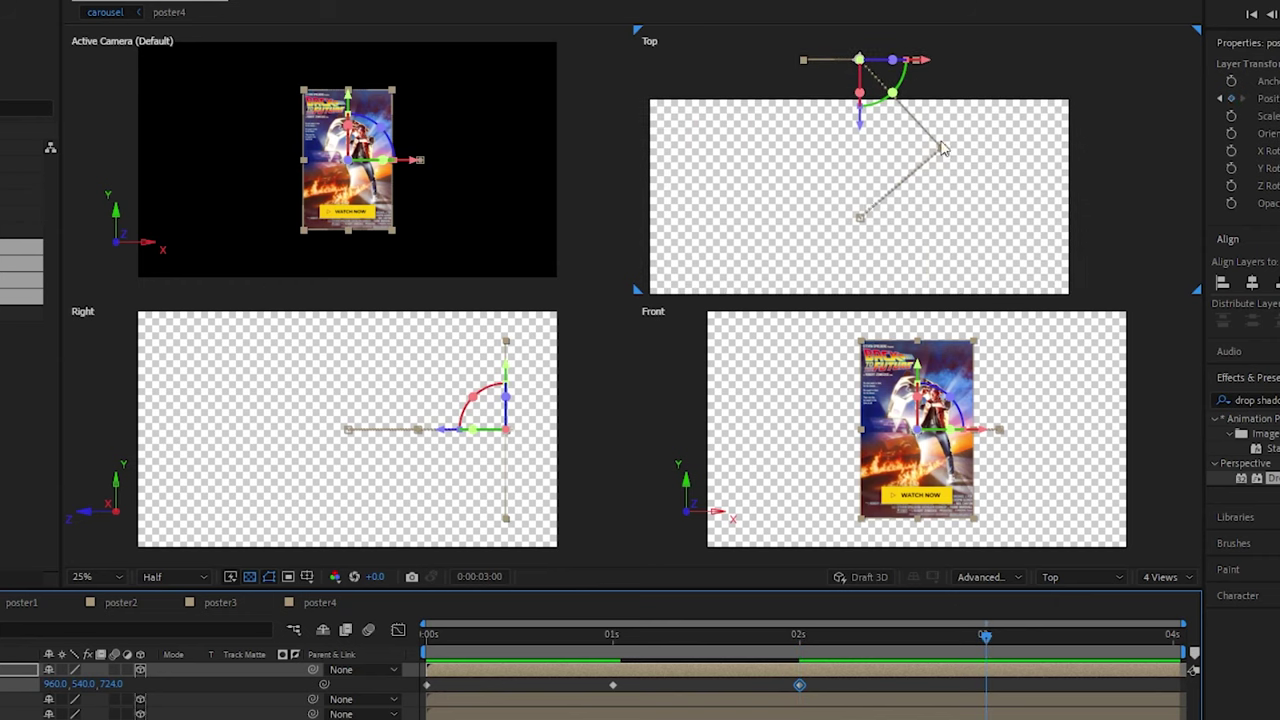
left_click(615, 645)
key("Tab")
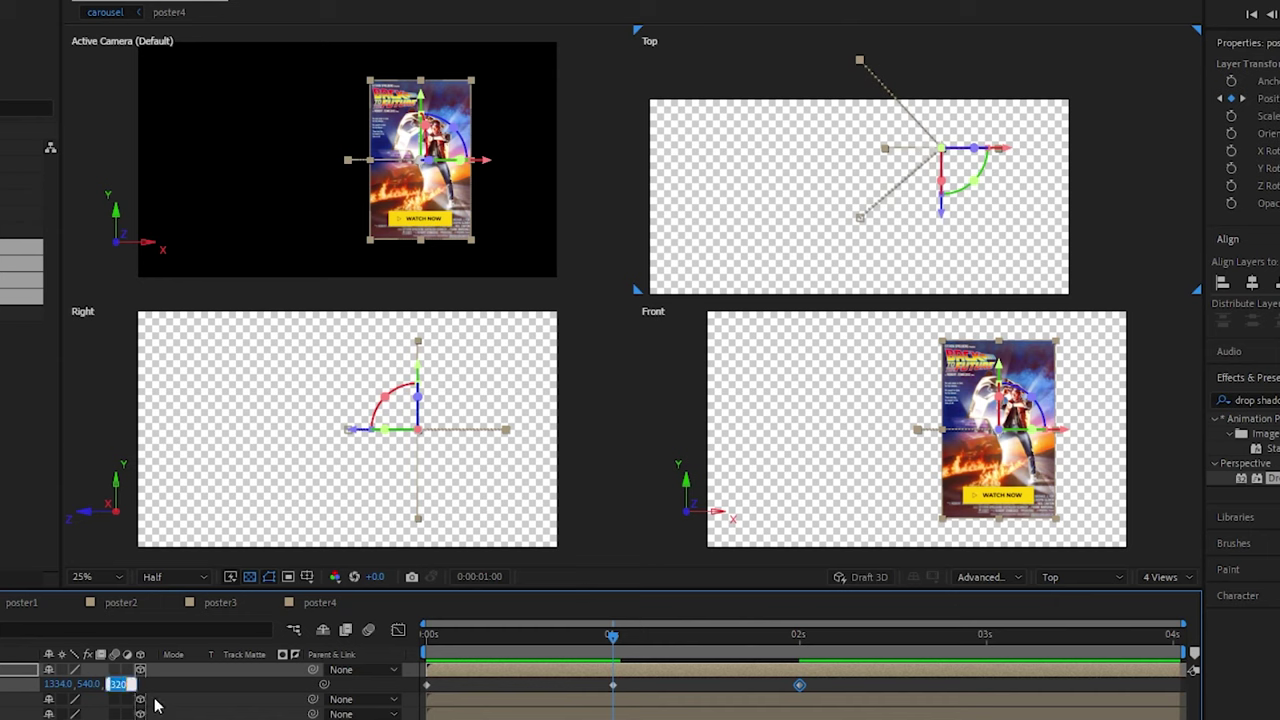
left_click(995, 646)
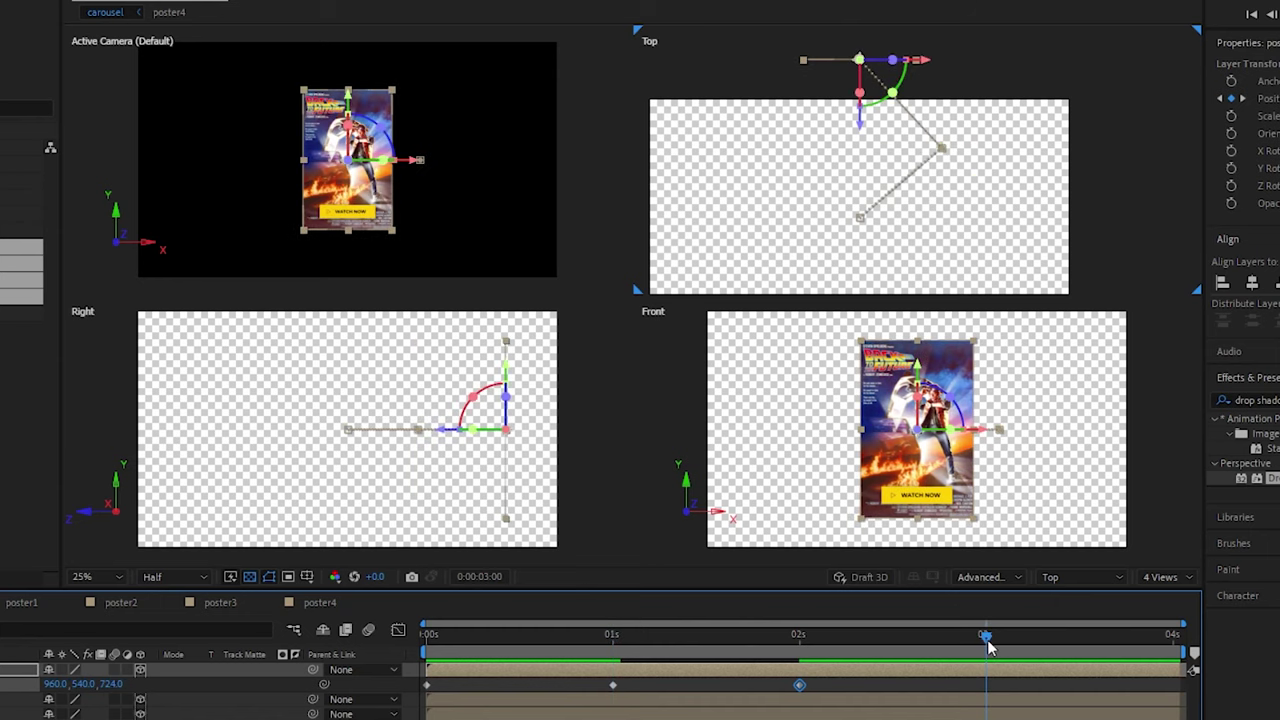
key("Return")
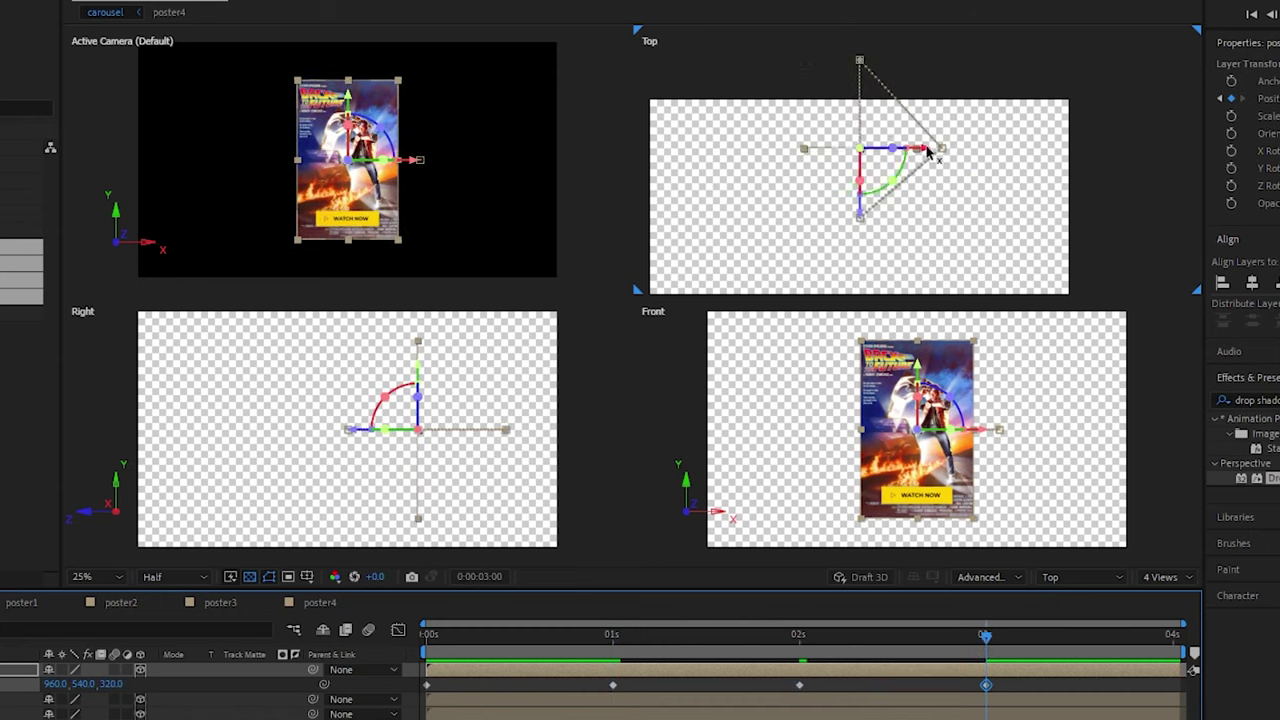
left_click_drag(925, 149, 845, 151)
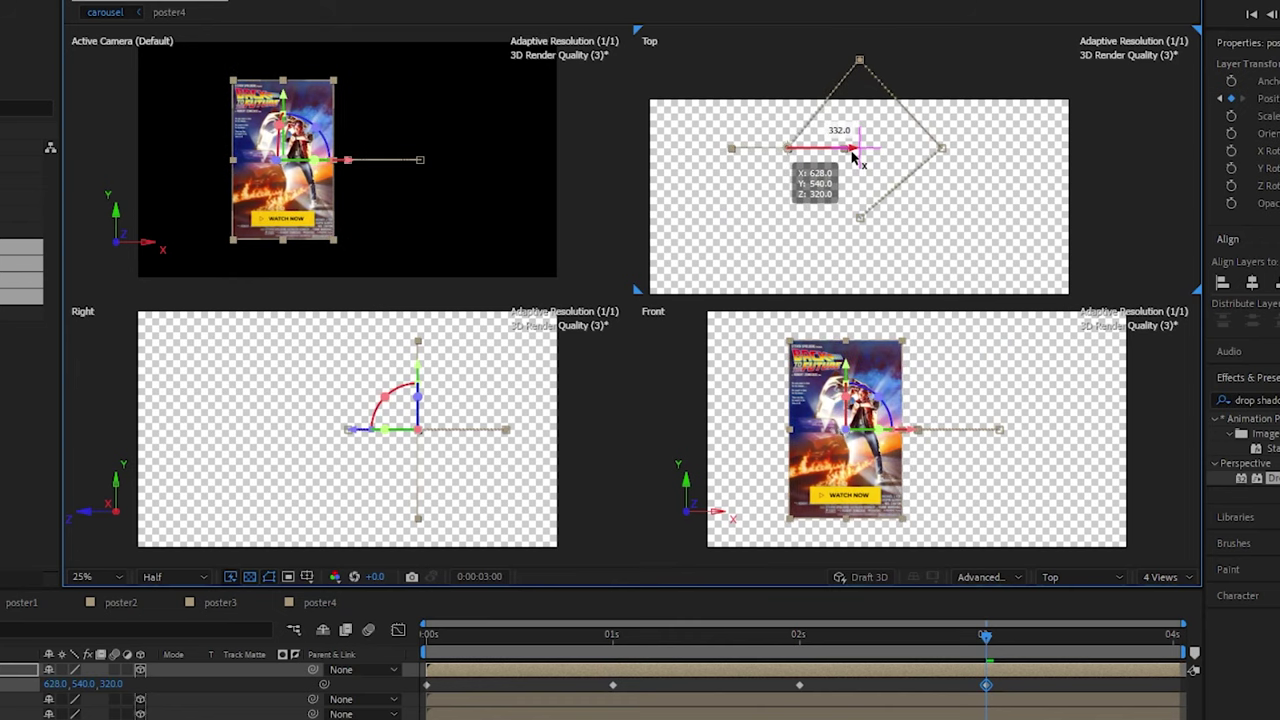
Step: Copy poster1's first position keyframe to 4 seconds to close the loop, and return to the start of the timeline
left_click(480, 690)
left_click(428, 686)
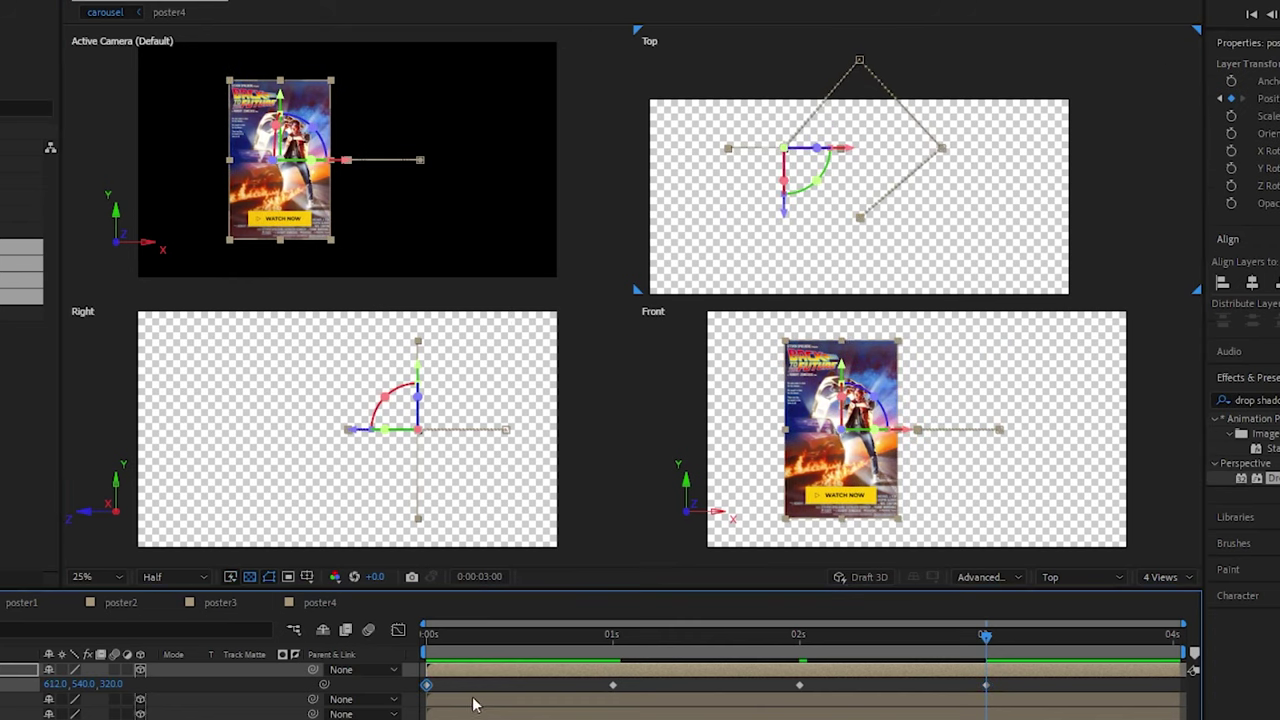
left_click(1172, 638)
key("ctrl+v")
left_click_drag(1174, 640, 428, 640)
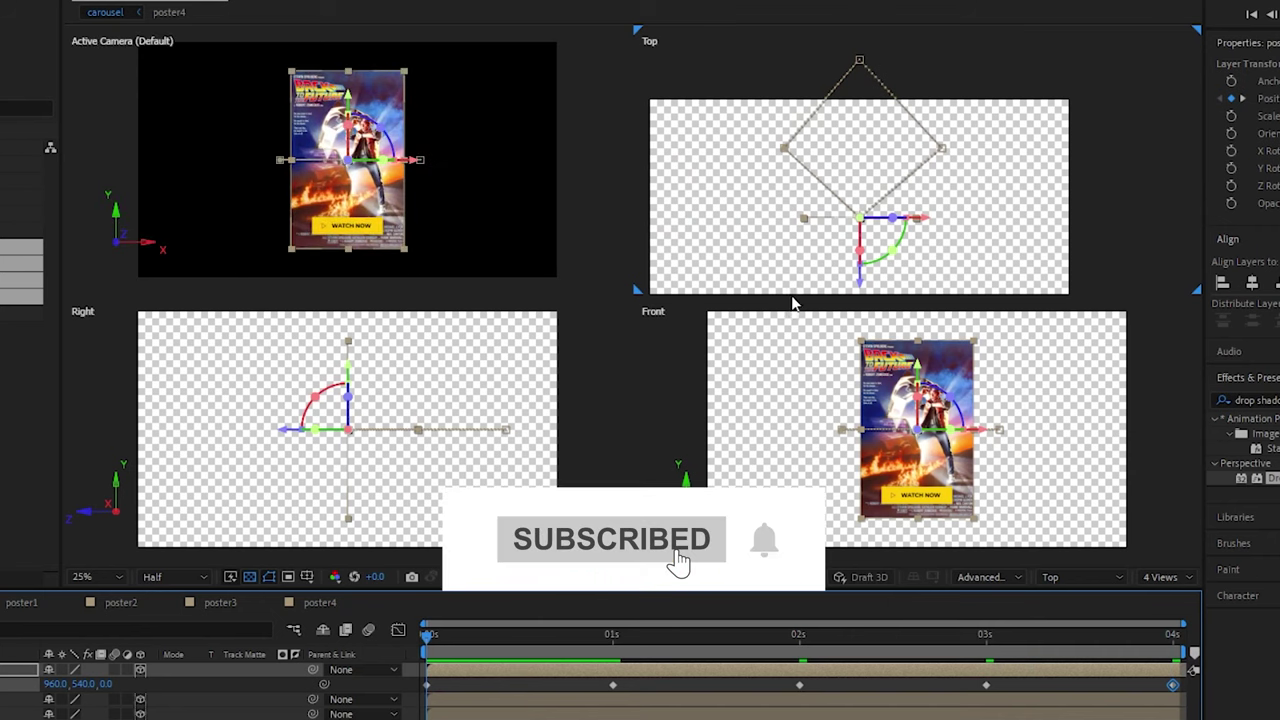
Step: Curve poster1's diamond-shaped motion path into a rounded loop in the Top view by pulling Bezier handles from its points with the Pen tool
scroll(880, 149, "up", 1)
scroll(911, 162, "down", 1)
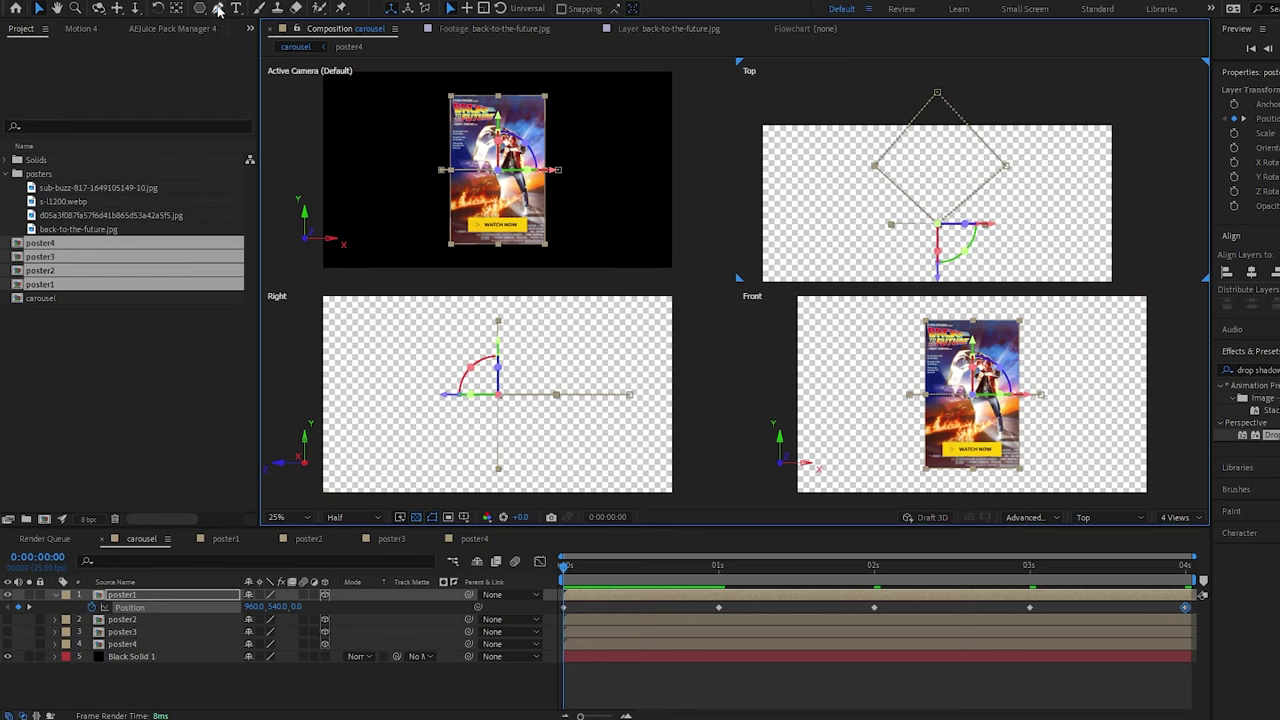
left_click(218, 9)
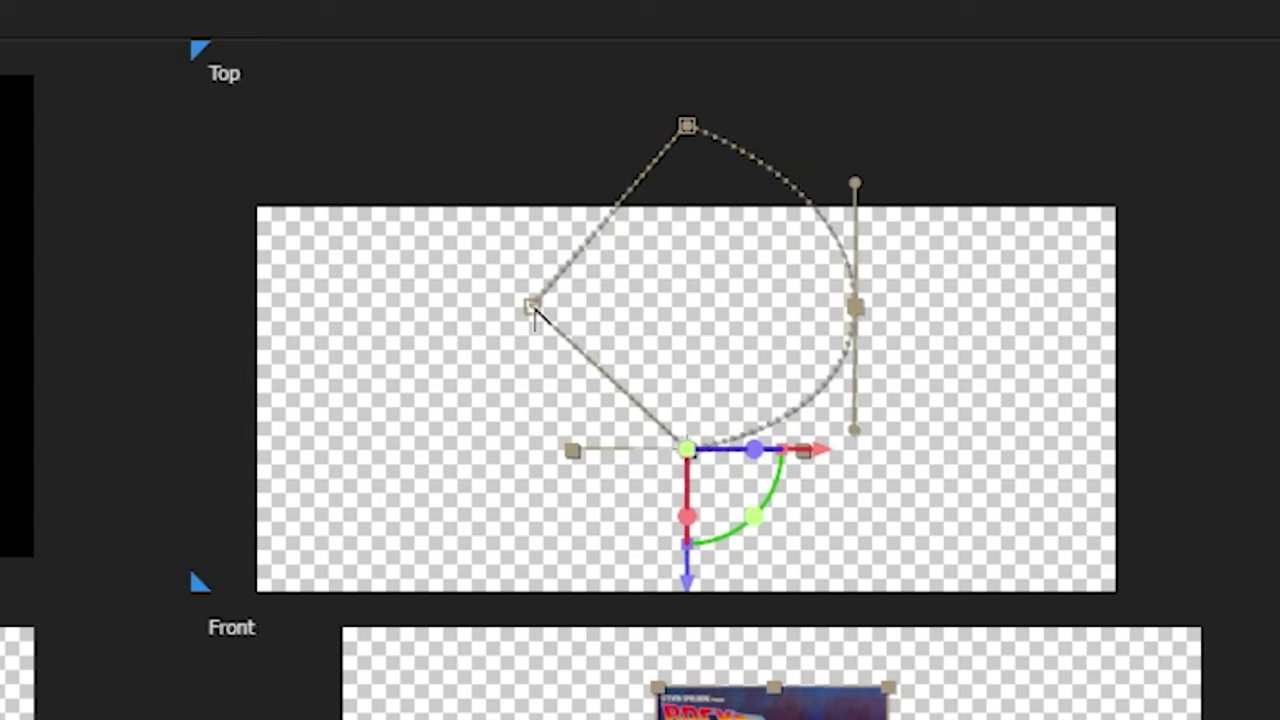
left_click_drag(533, 307, 524, 446)
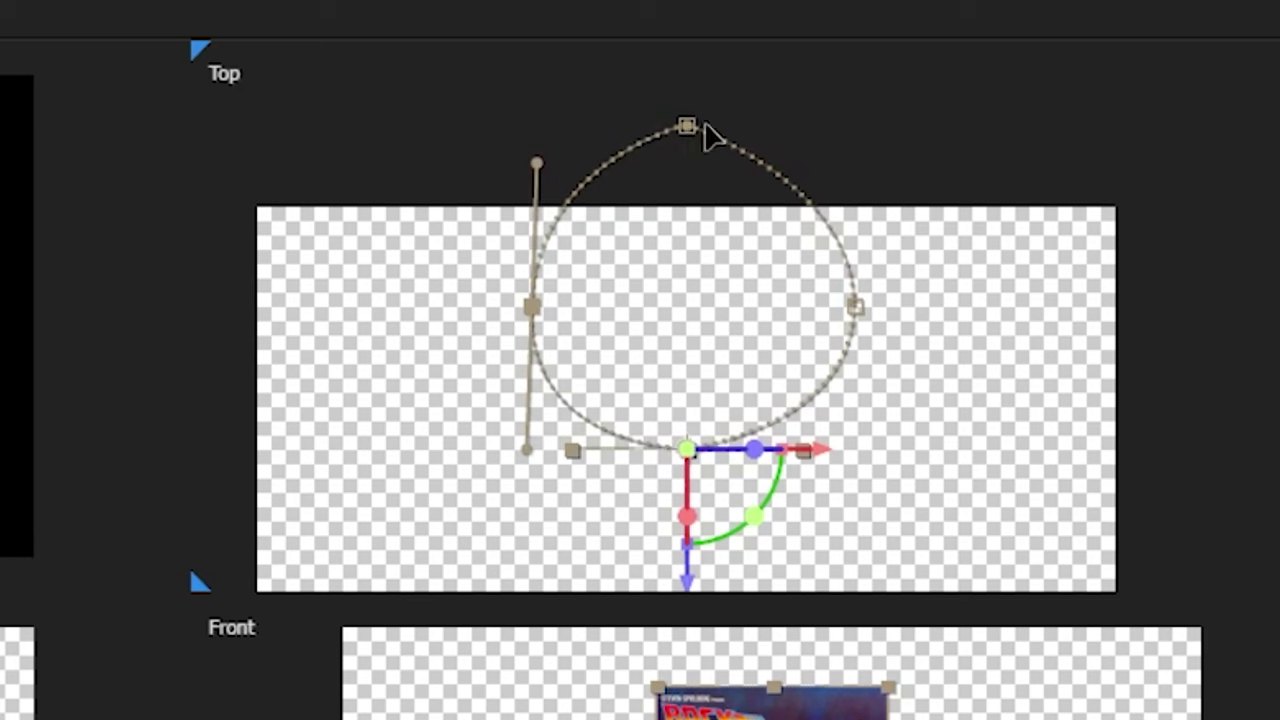
left_click_drag(700, 127, 605, 134)
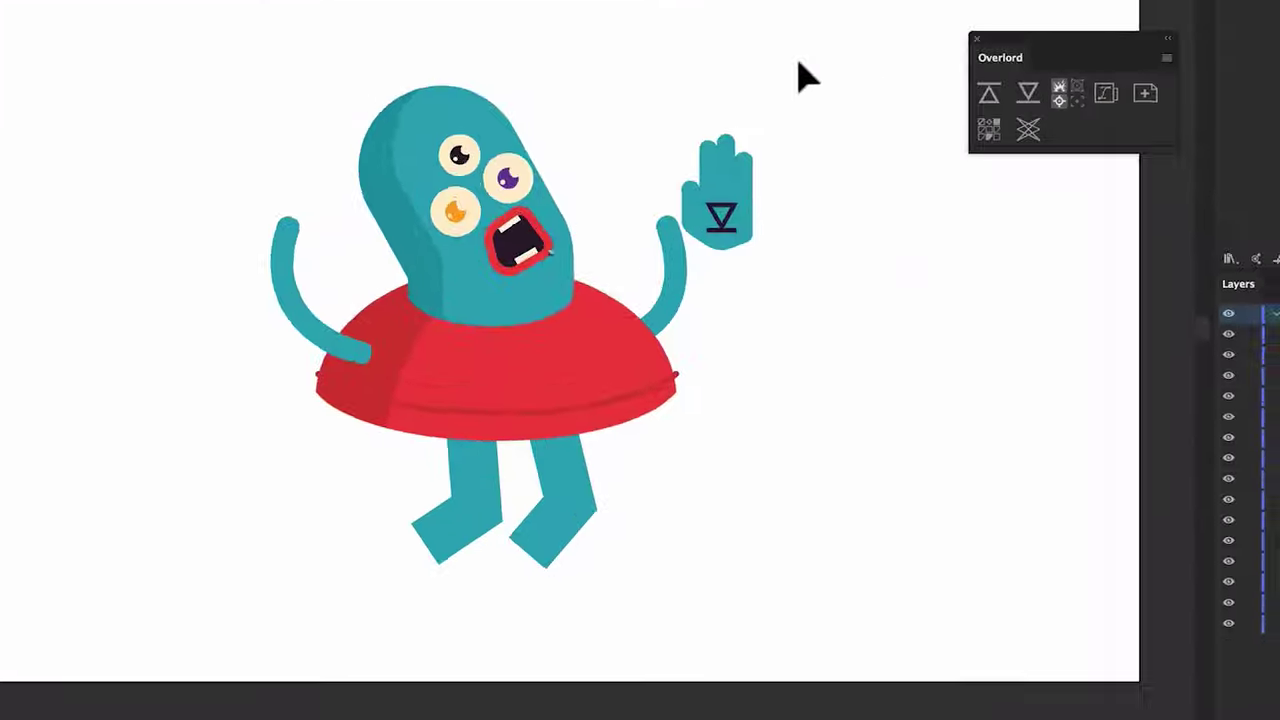
left_click_drag(805, 75, 157, 560)
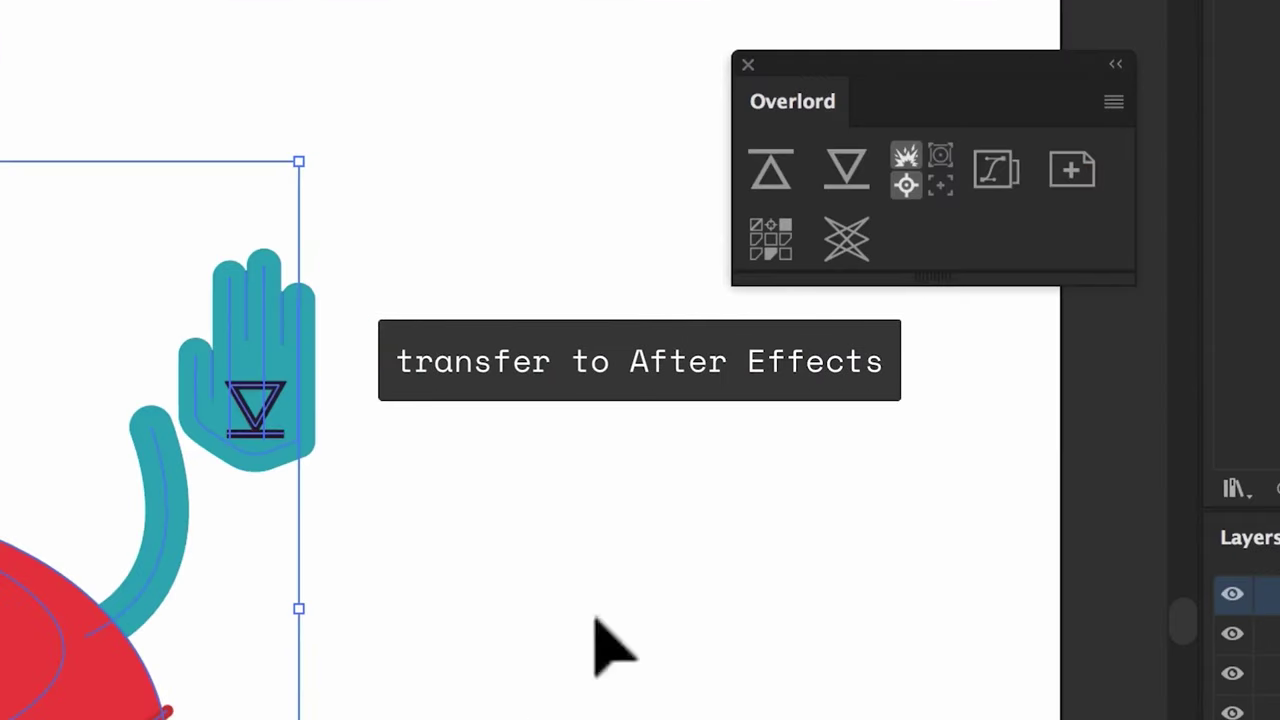
left_click(785, 172)
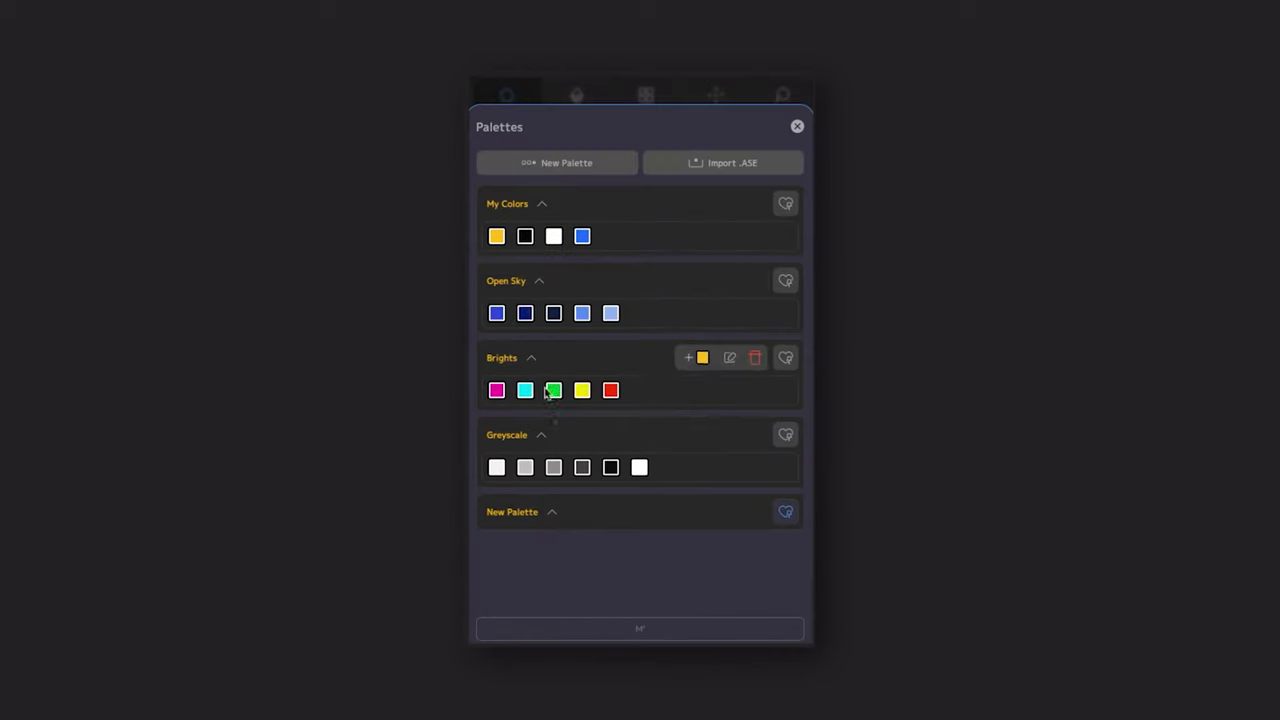
left_click(785, 203)
left_click(797, 127)
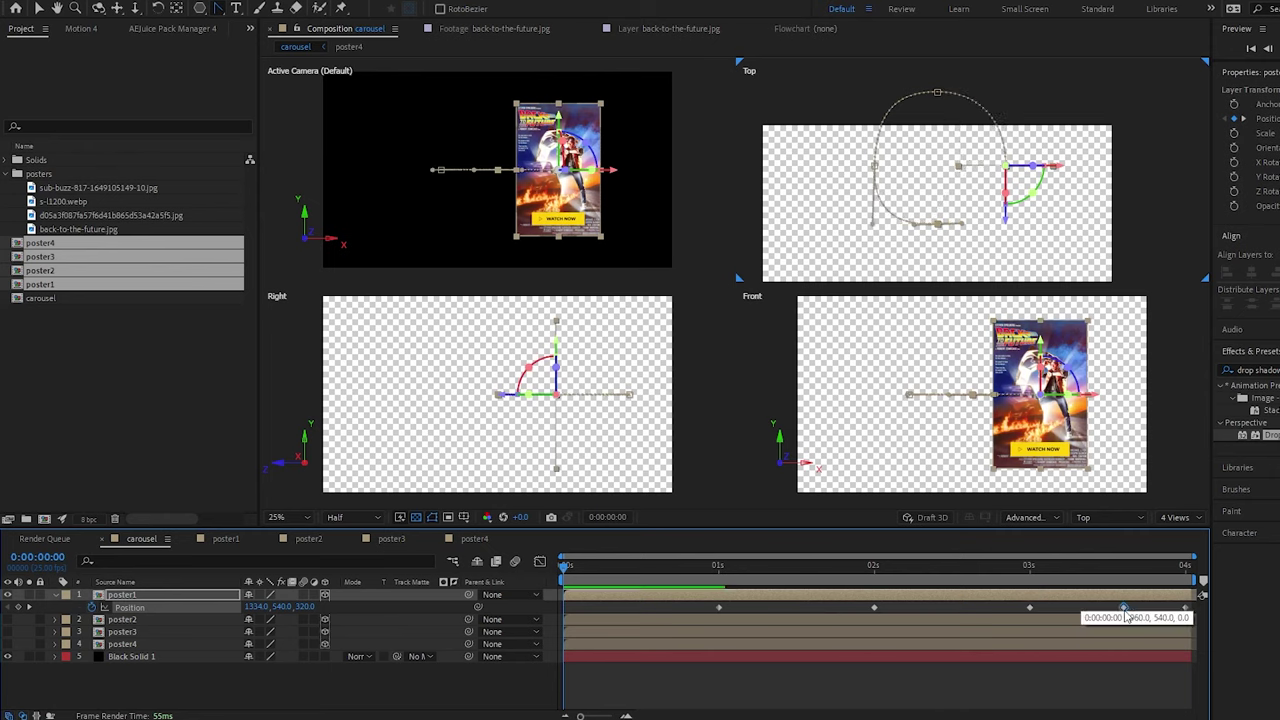
Step: Switch the composition viewer to a single view
left_click(1176, 518)
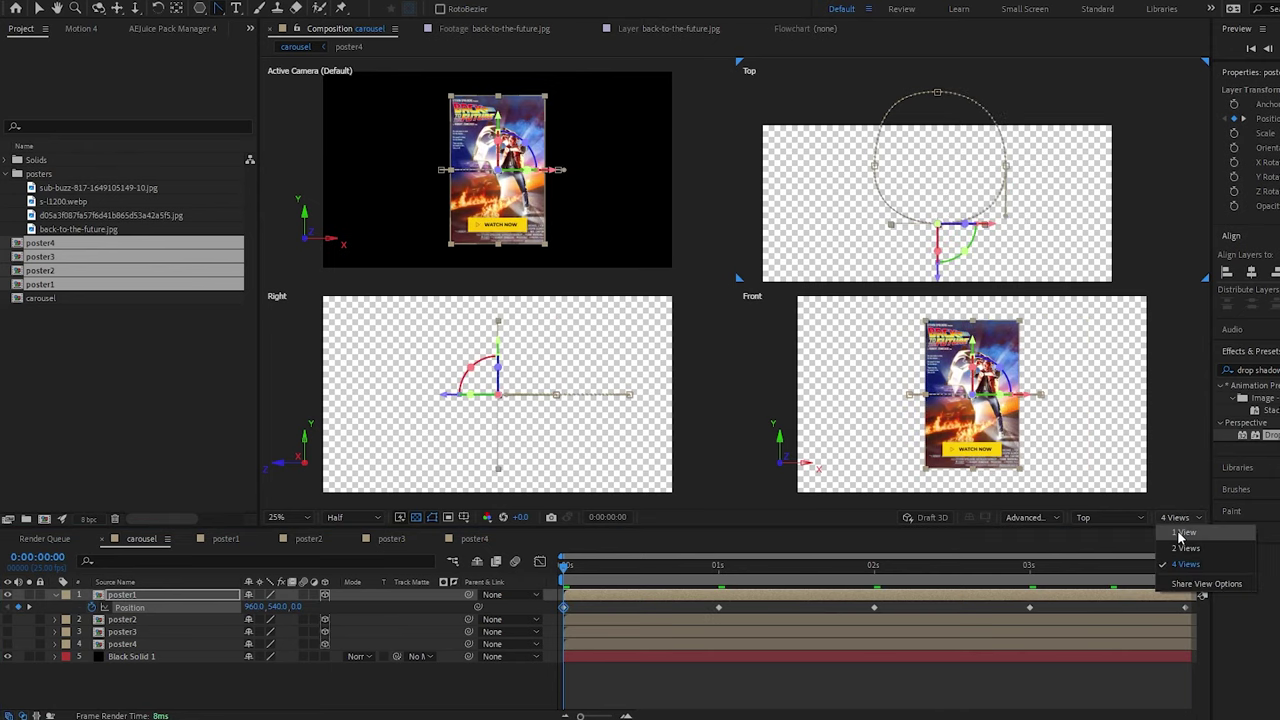
left_click(1183, 533)
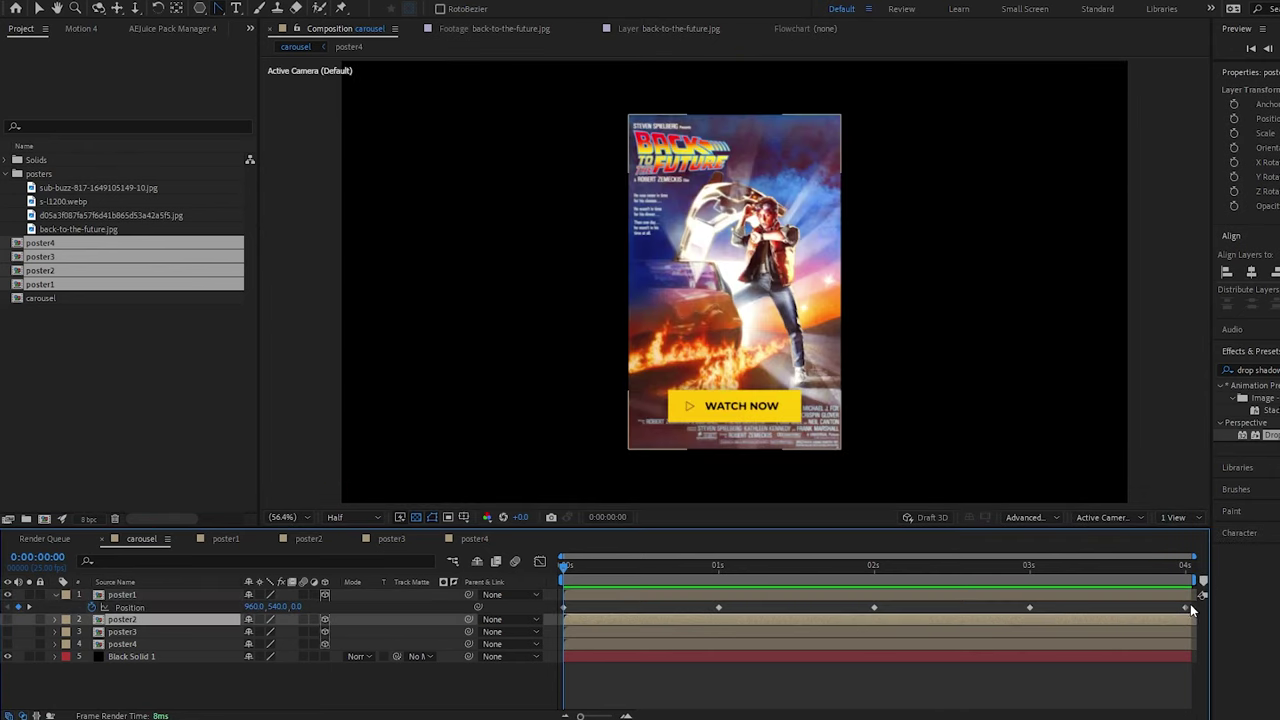
Step: Copy all of poster1's position keyframes and make the poster2, poster3 and poster4 layers visible
left_click_drag(1192, 610, 562, 618)
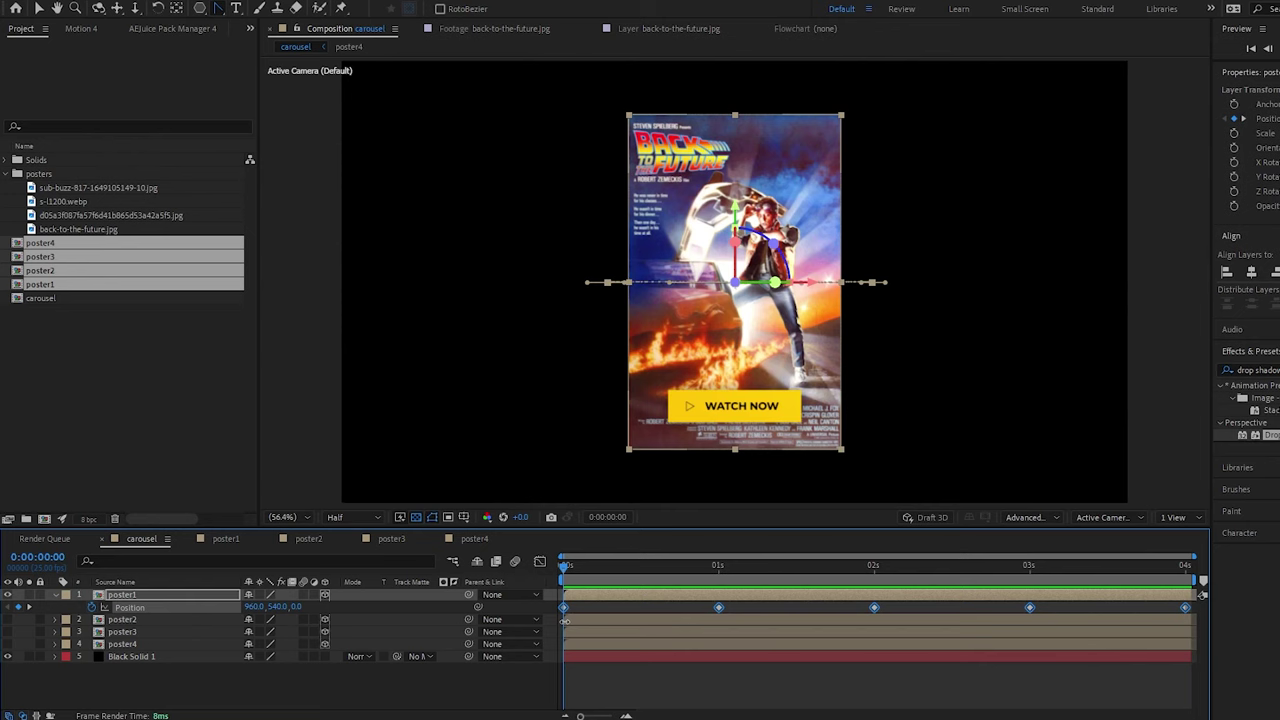
left_click(124, 619)
left_click(117, 644, "shift")
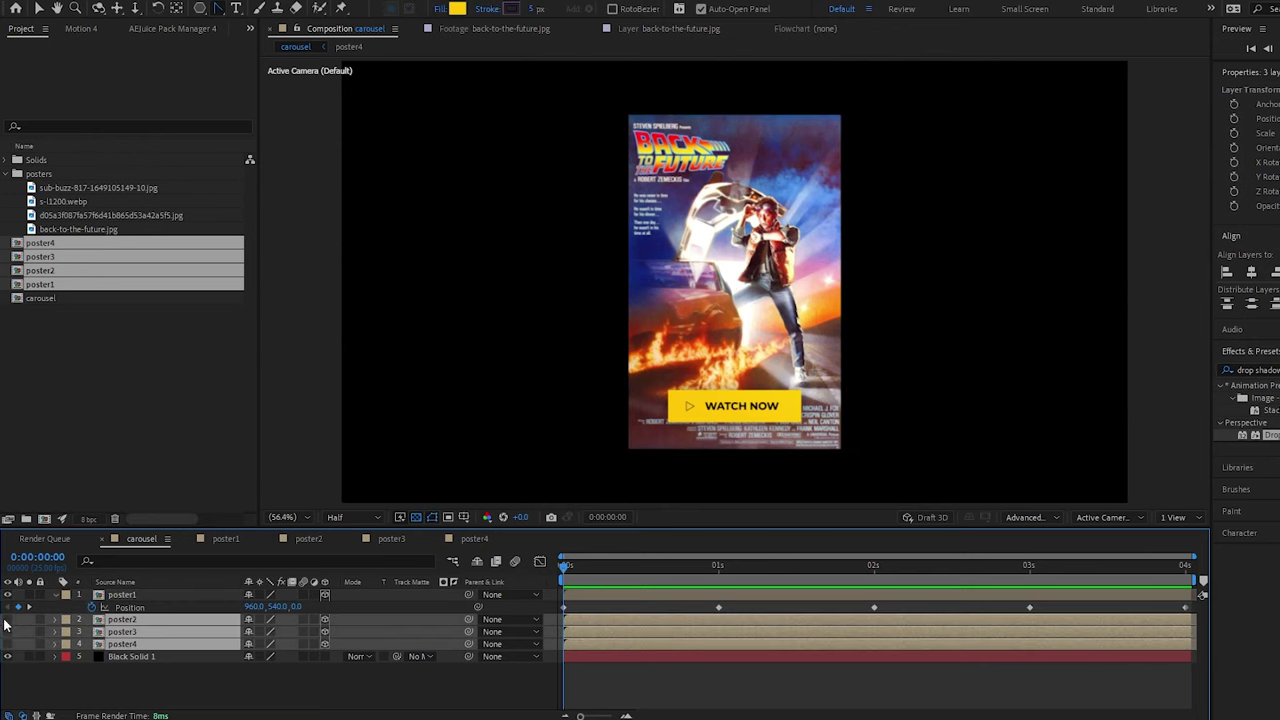
left_click(7, 620)
left_click(136, 680)
left_click(133, 643)
left_click(133, 620, "shift")
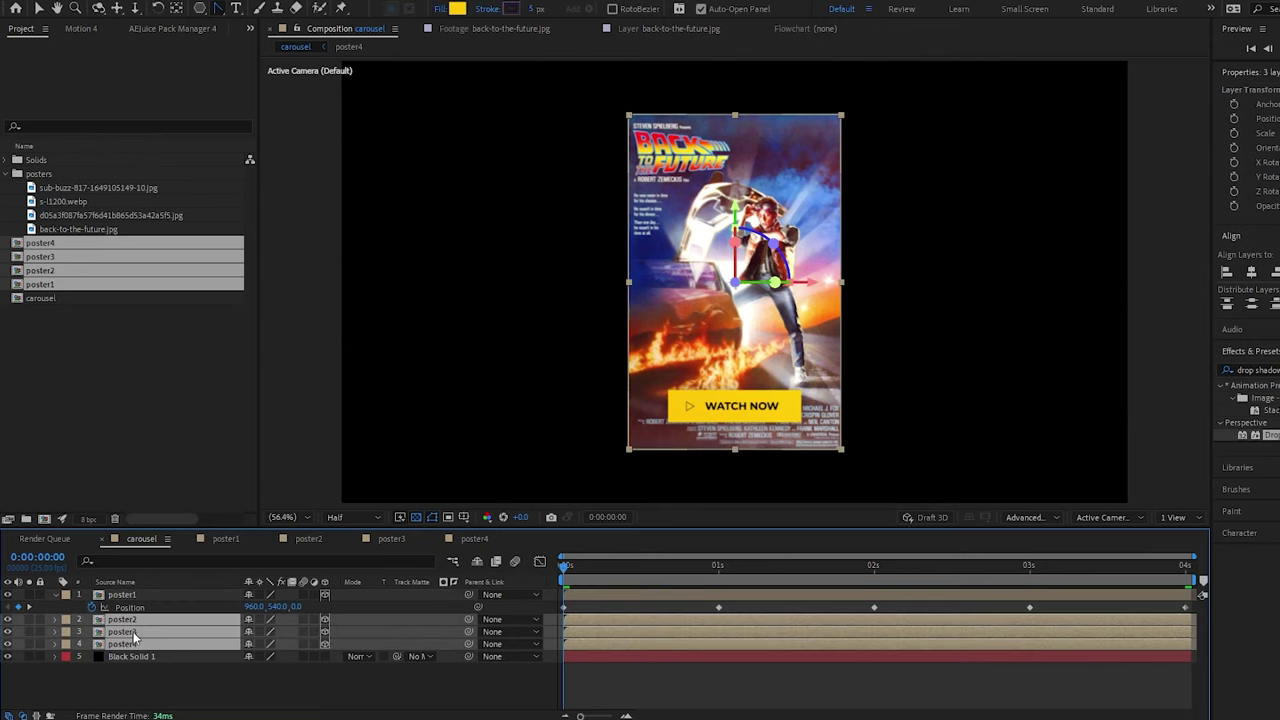
Step: Paste poster1's position keyframes onto poster2 at the start of the timeline
left_click(134, 676)
left_click(133, 619)
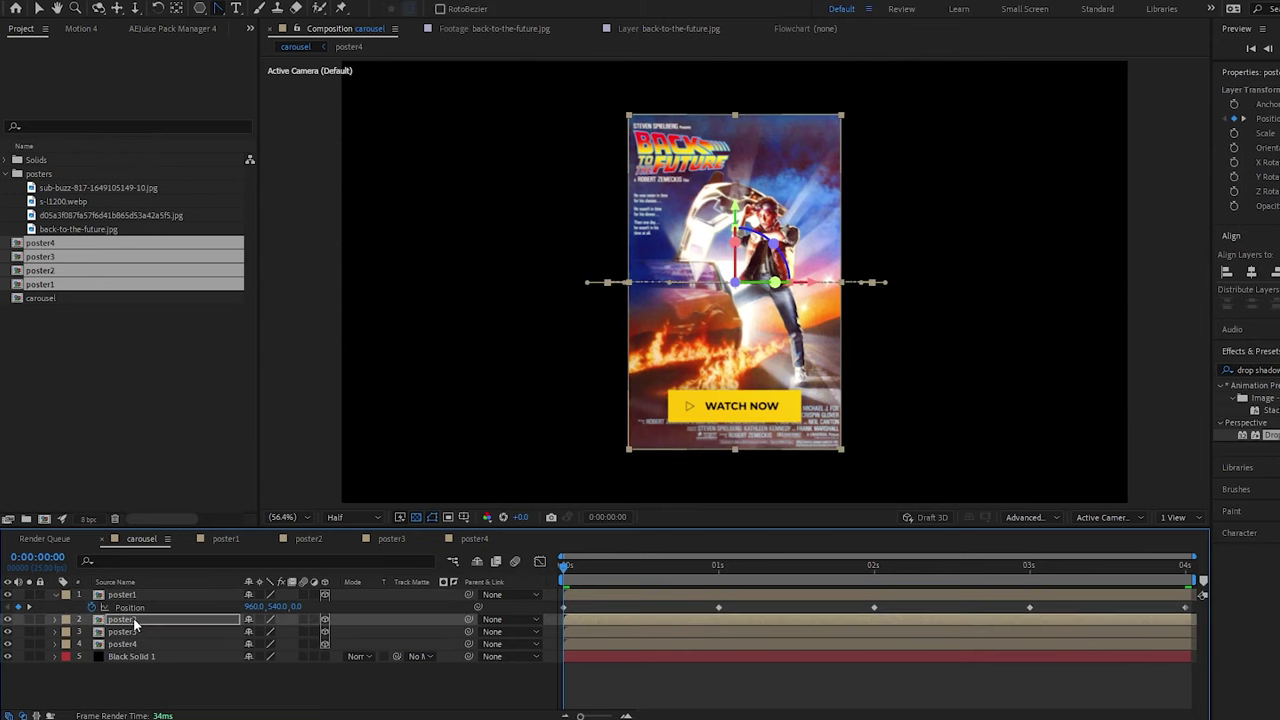
key("ctrl+v")
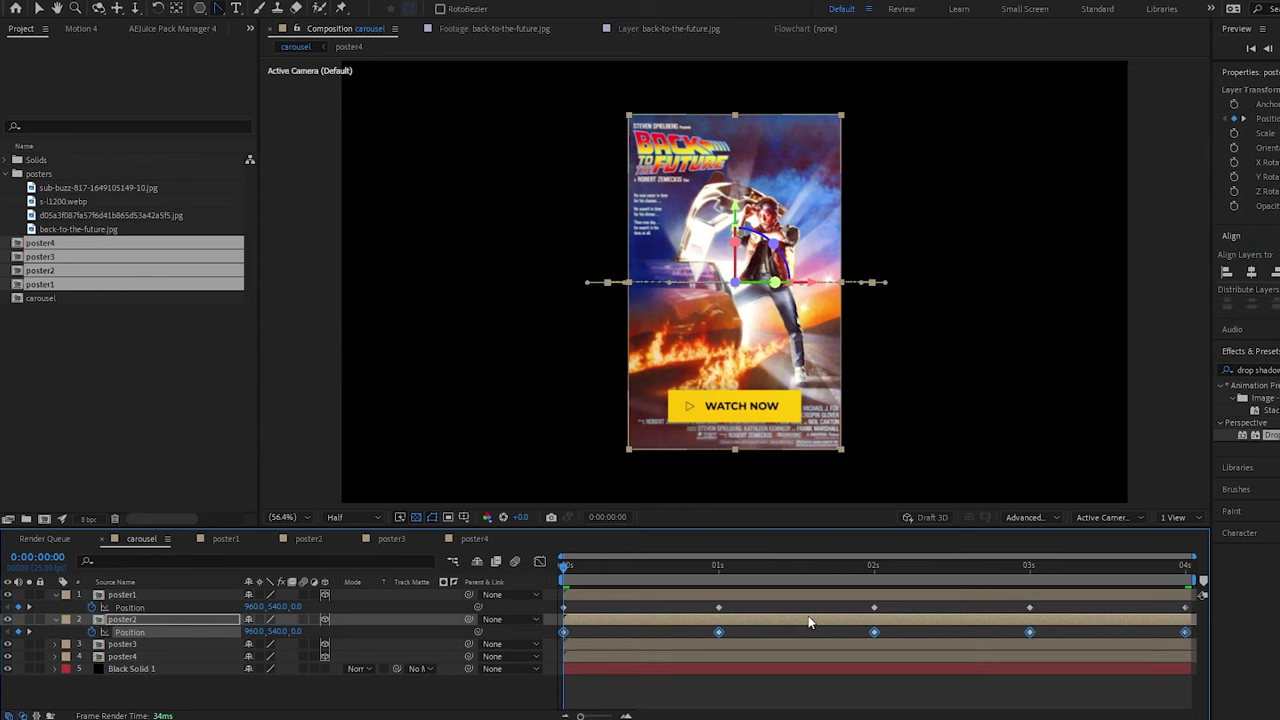
Step: Shift the poster2 layer one second earlier and extend its end to the end of the composition
left_click_drag(810, 625, 657, 630)
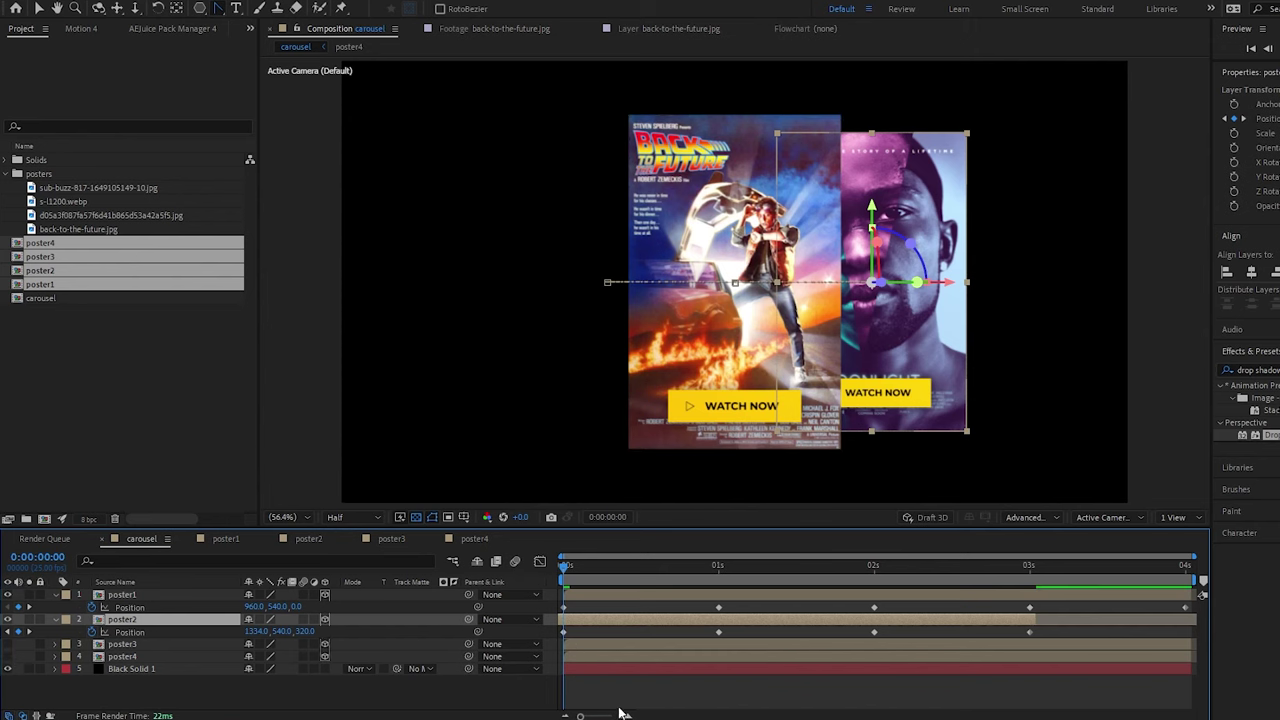
key("space")
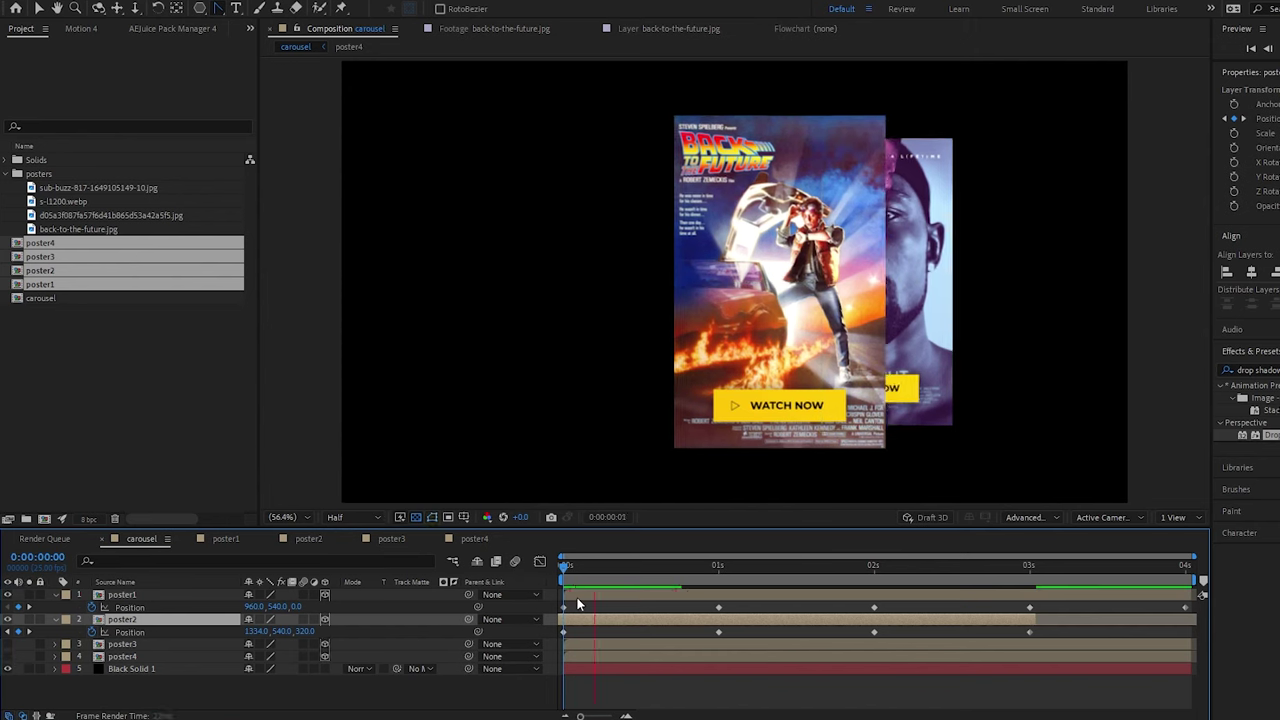
key("space")
left_click_drag(1007, 567, 955, 568)
key("Home")
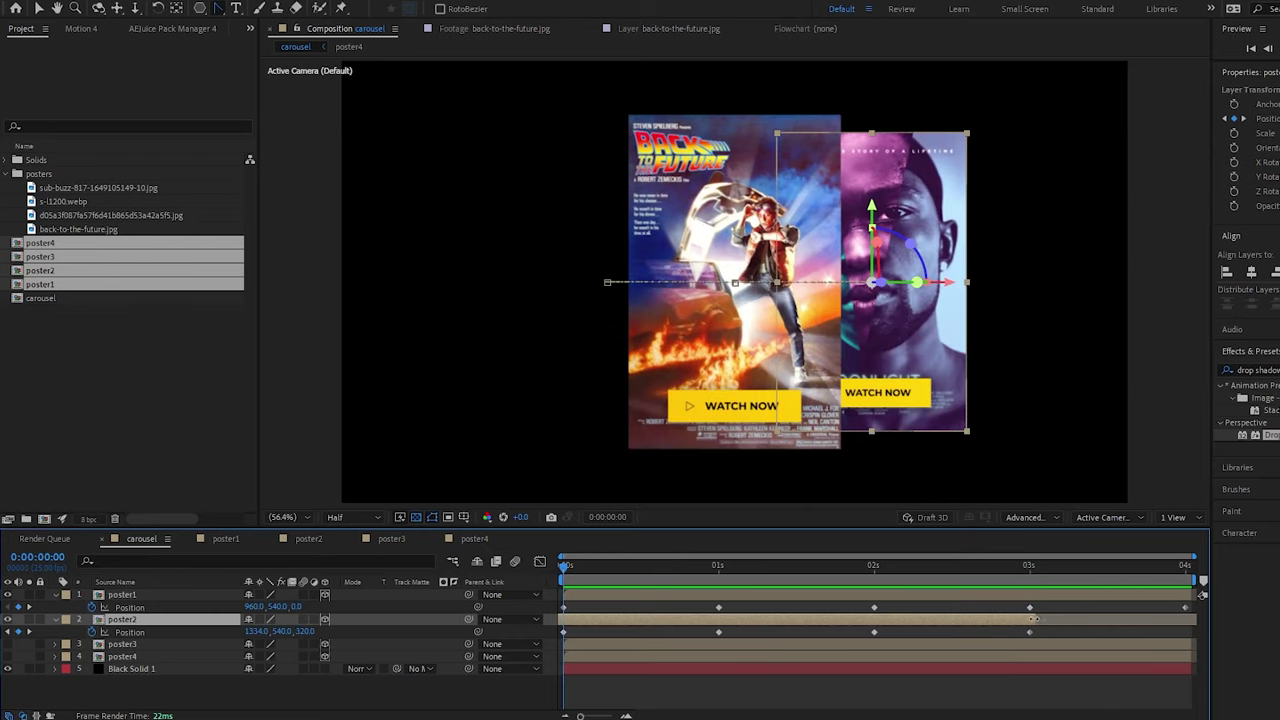
left_click_drag(1043, 619, 1070, 619)
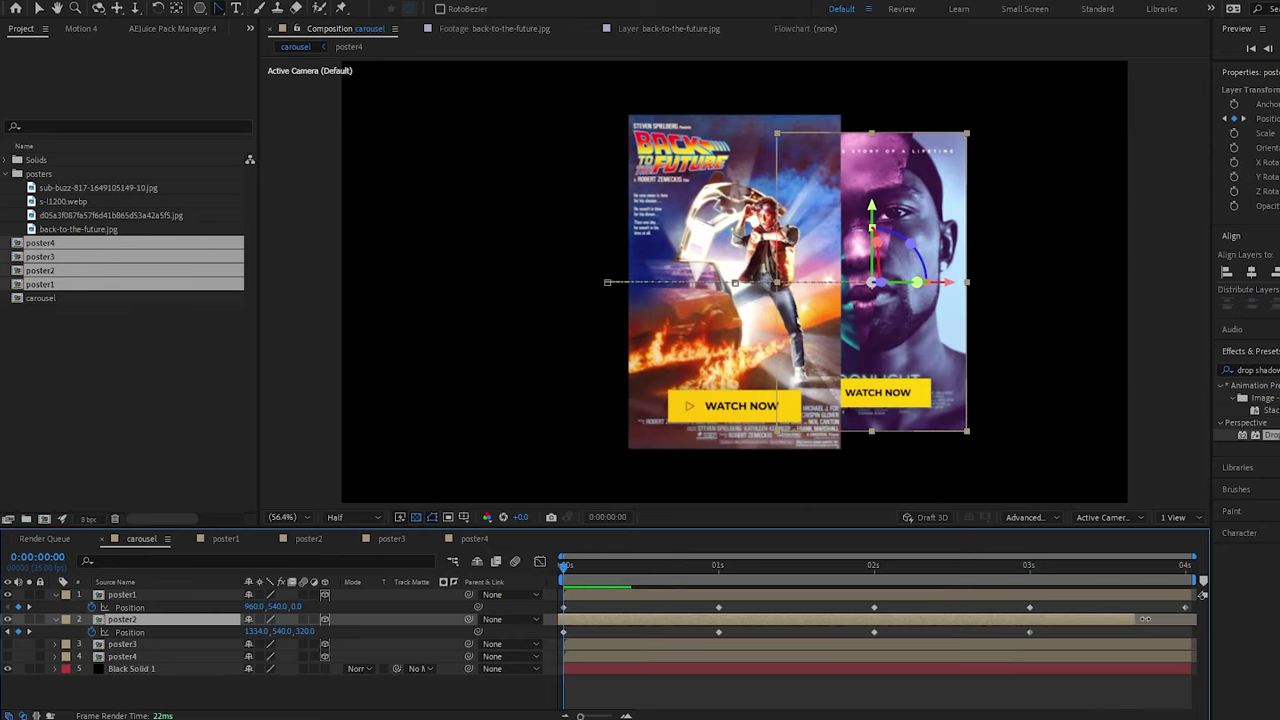
Step: Copy poster2's first position keyframe to 4 seconds and preview the two rotating posters
left_click(563, 632)
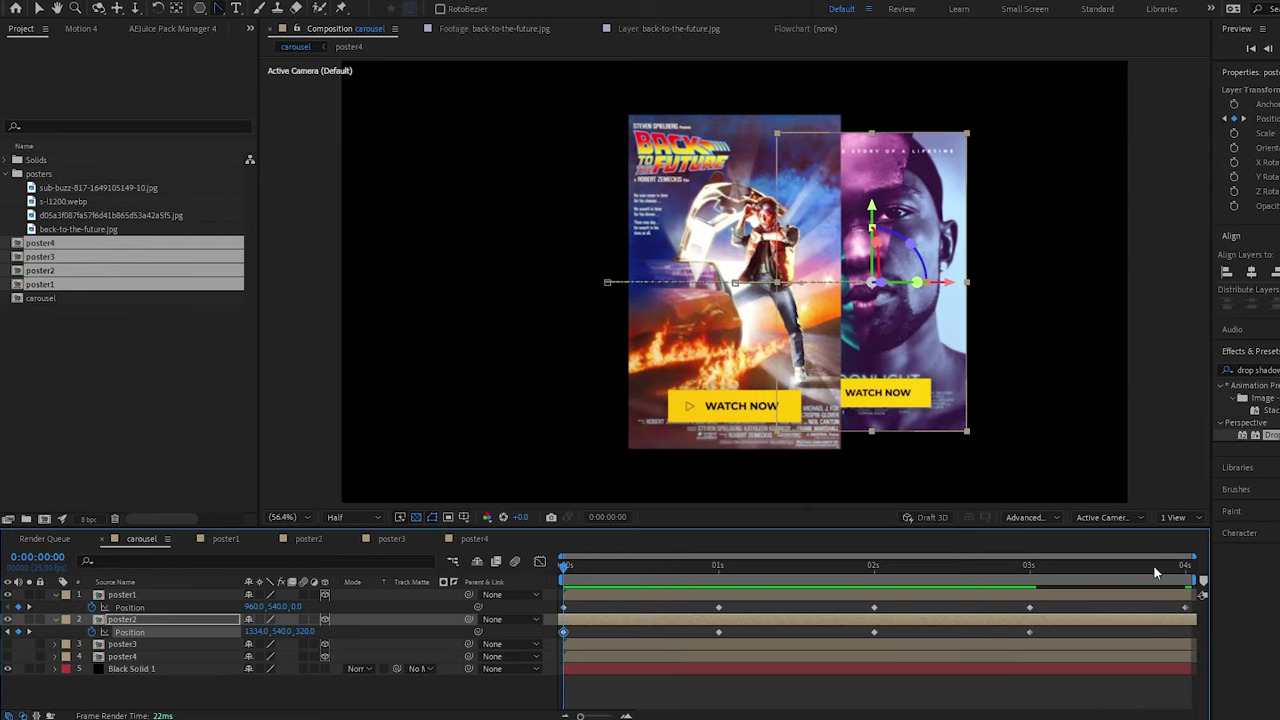
key("End")
key("ctrl+v")
key("space")
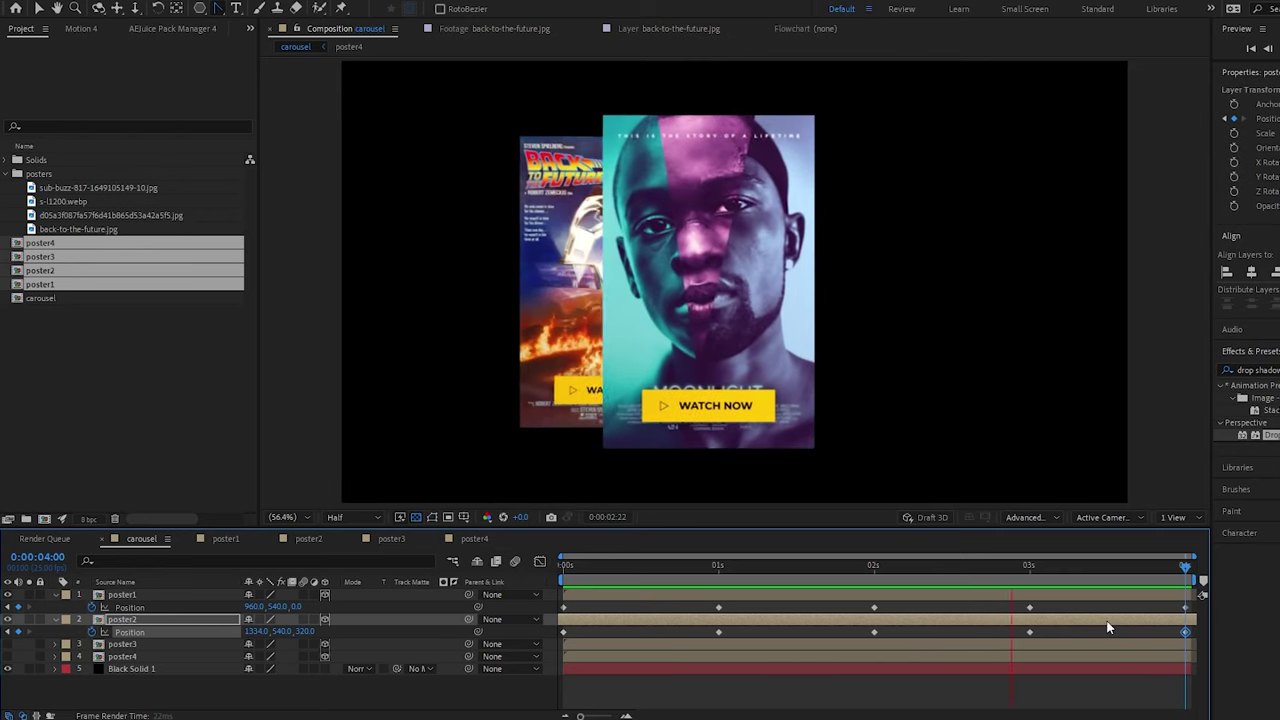
key("space")
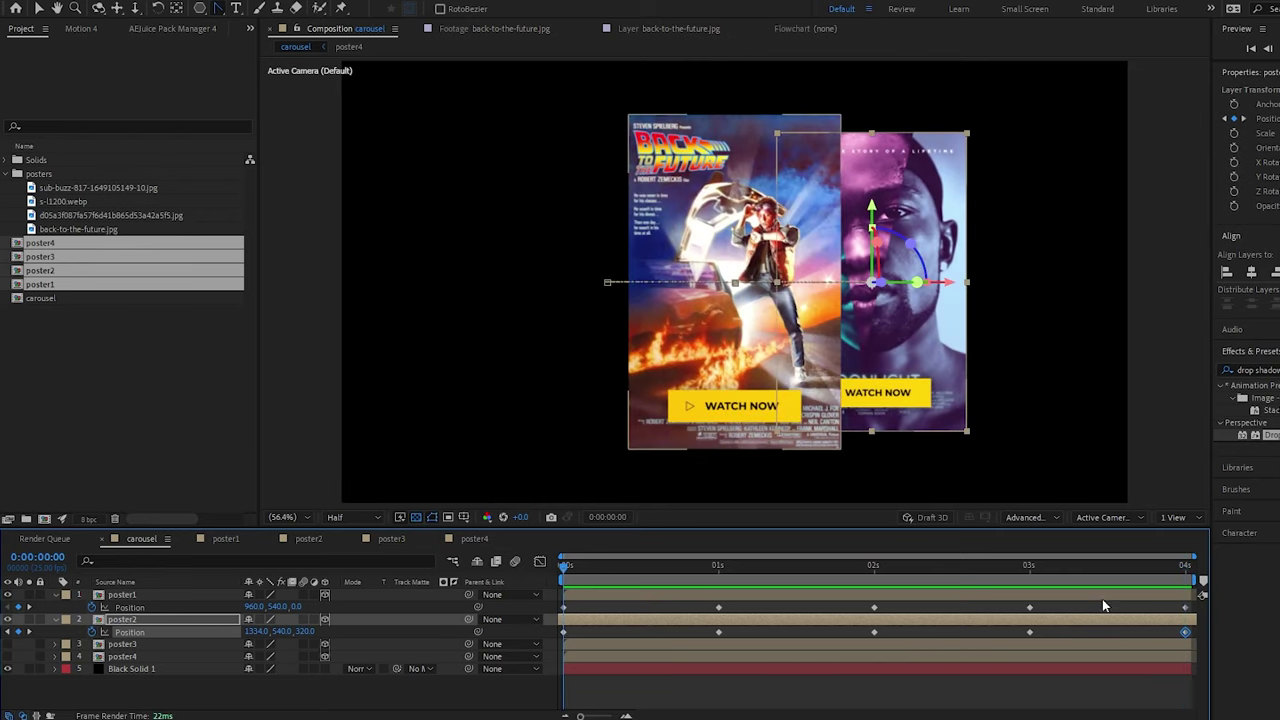
Step: Copy all of poster2's position keyframes onto poster3 at the start of the timeline
left_click_drag(1193, 629, 589, 647)
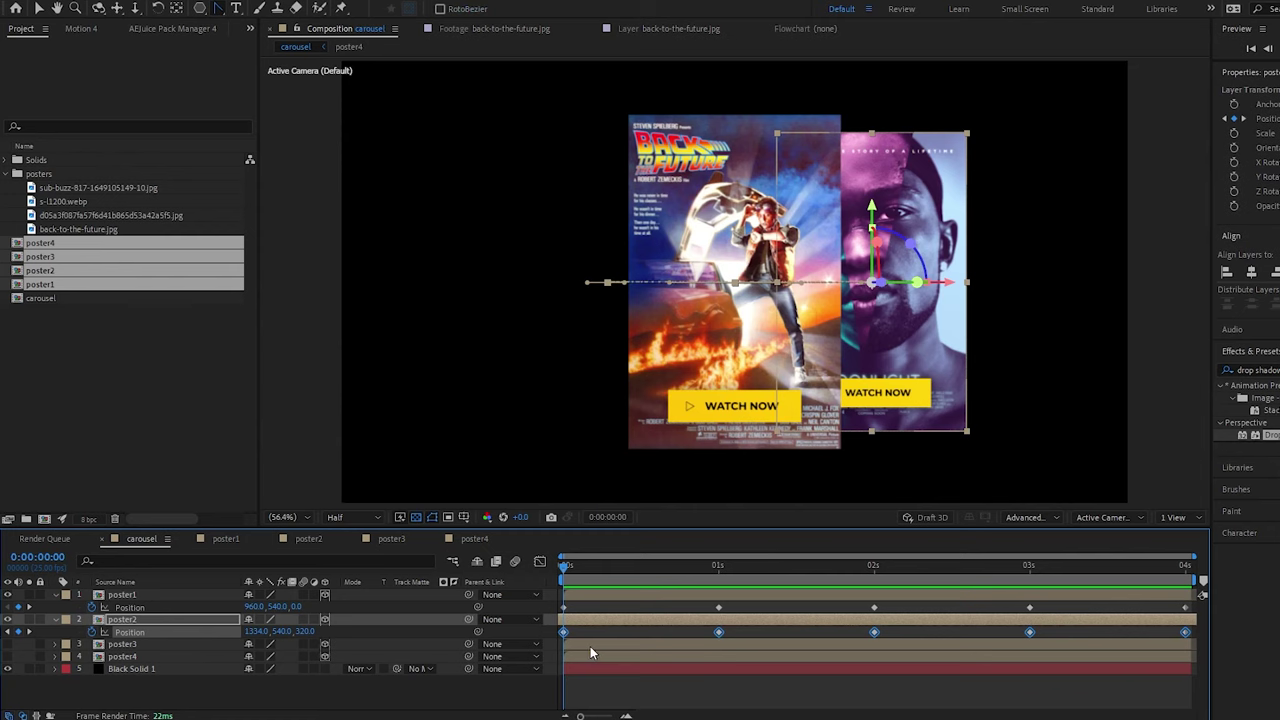
left_click(590, 646)
key("ctrl+v")
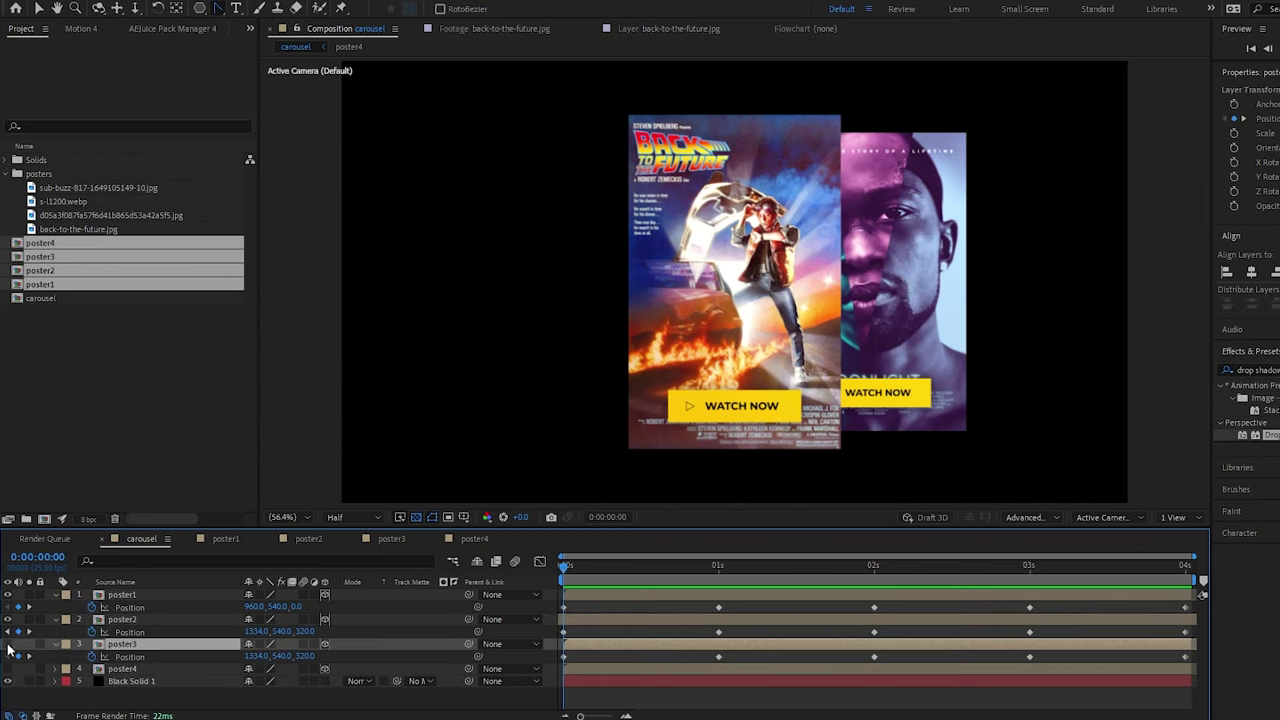
Step: Shift the poster3 layer one second earlier and extend its end to the end of the composition
left_click_drag(716, 655, 565, 643)
left_click_drag(1120, 635, 1197, 637)
Step: Copy poster3's first position keyframe to 4 seconds and preview the three rotating posters
left_click(564, 657)
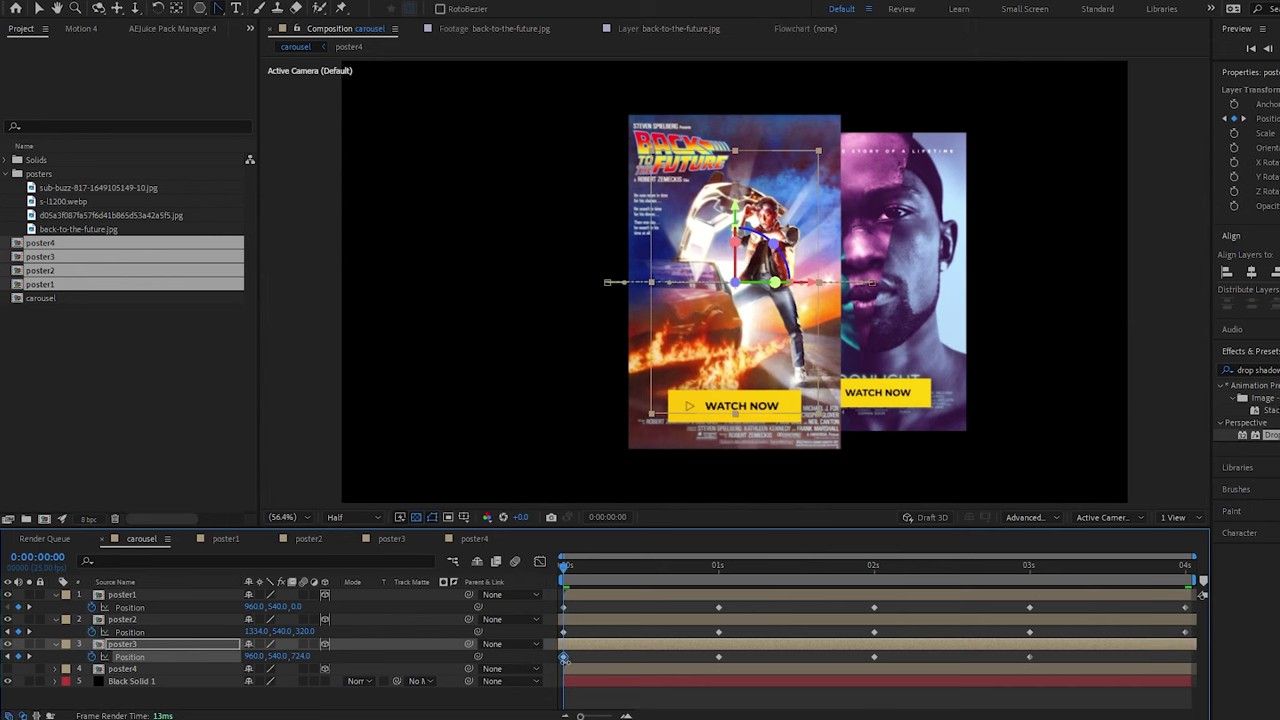
left_click_drag(1117, 577, 1180, 578)
key("space")
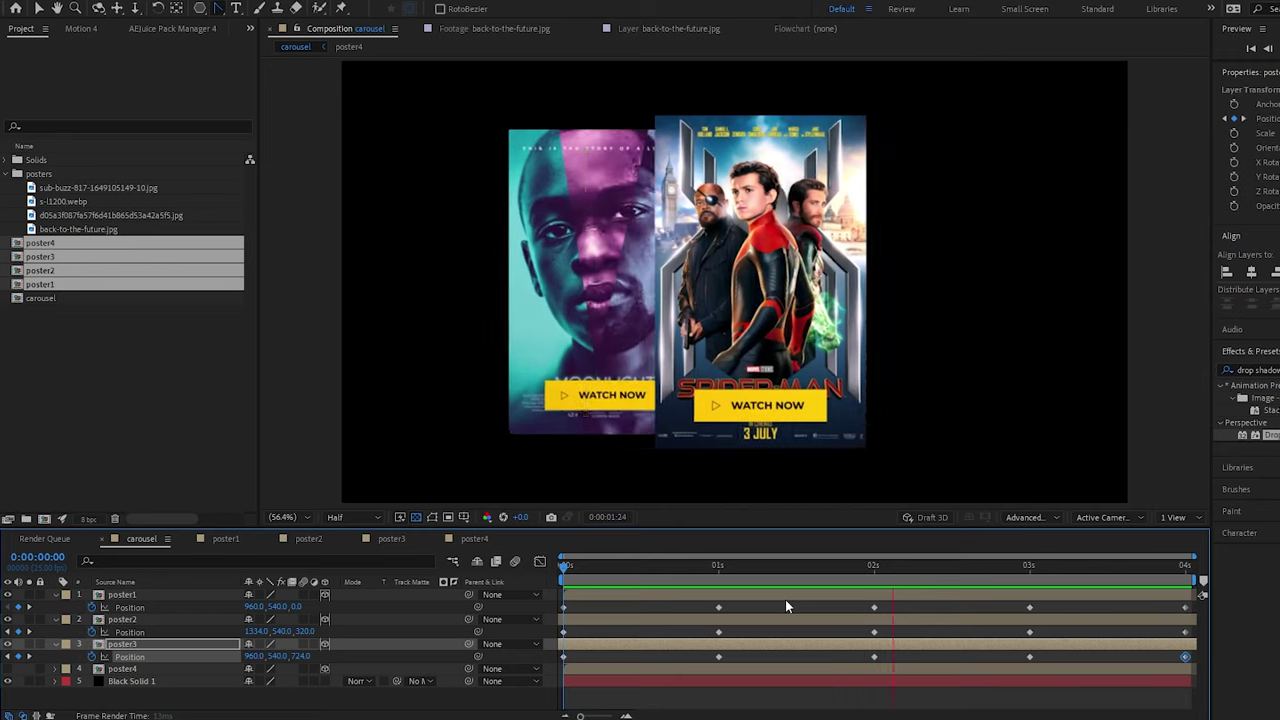
key("space")
Step: Copy all of poster3's position keyframes onto poster4 at the start of the timeline
left_click_drag(1191, 658, 562, 676)
key("ctrl+c")
left_click(585, 669)
left_click_drag(585, 566, 512, 566)
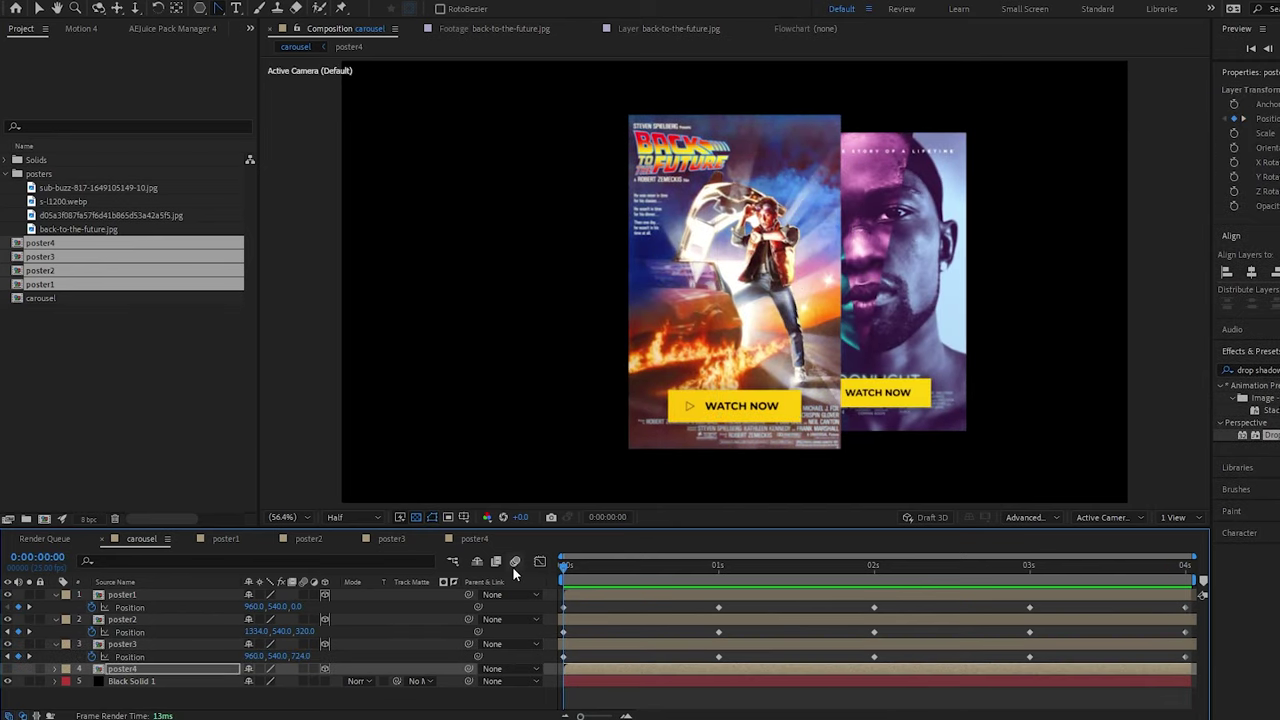
key("ctrl+v")
Step: Offset poster4 one second earlier with its first position keyframe repeated at 4 seconds, and preview the full carousel
left_click(853, 657)
key("space")
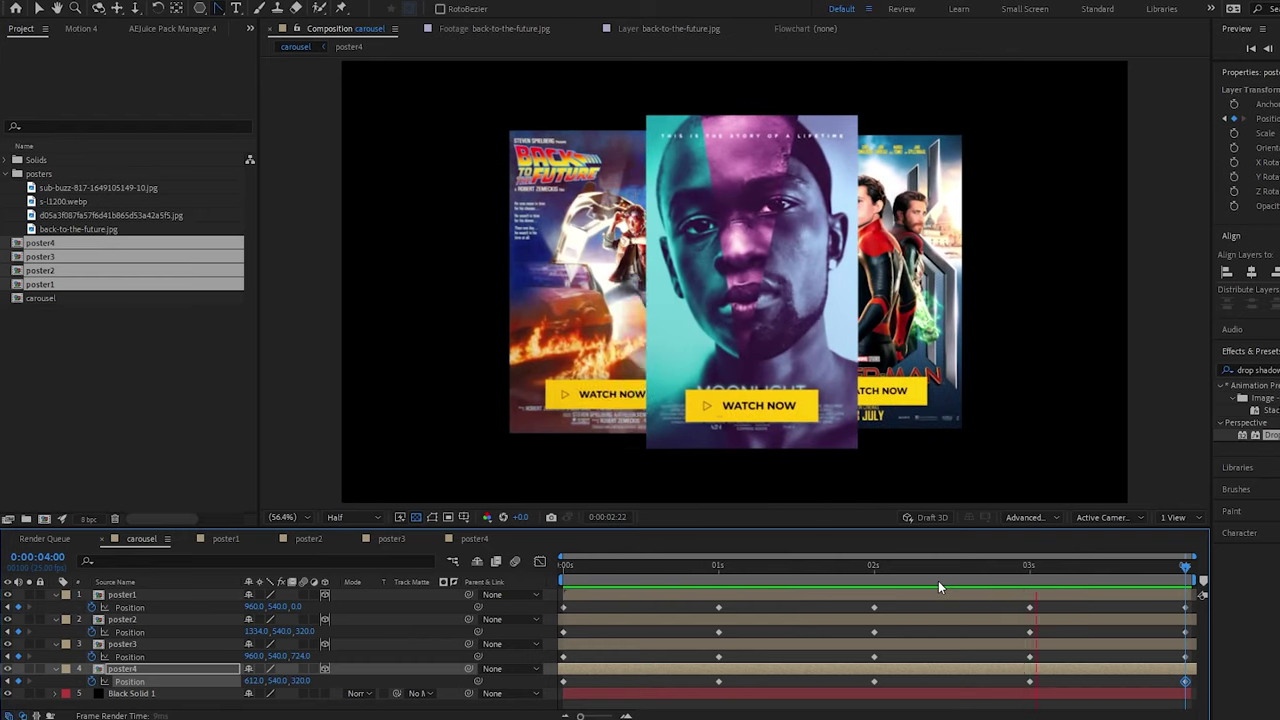
left_click(565, 570)
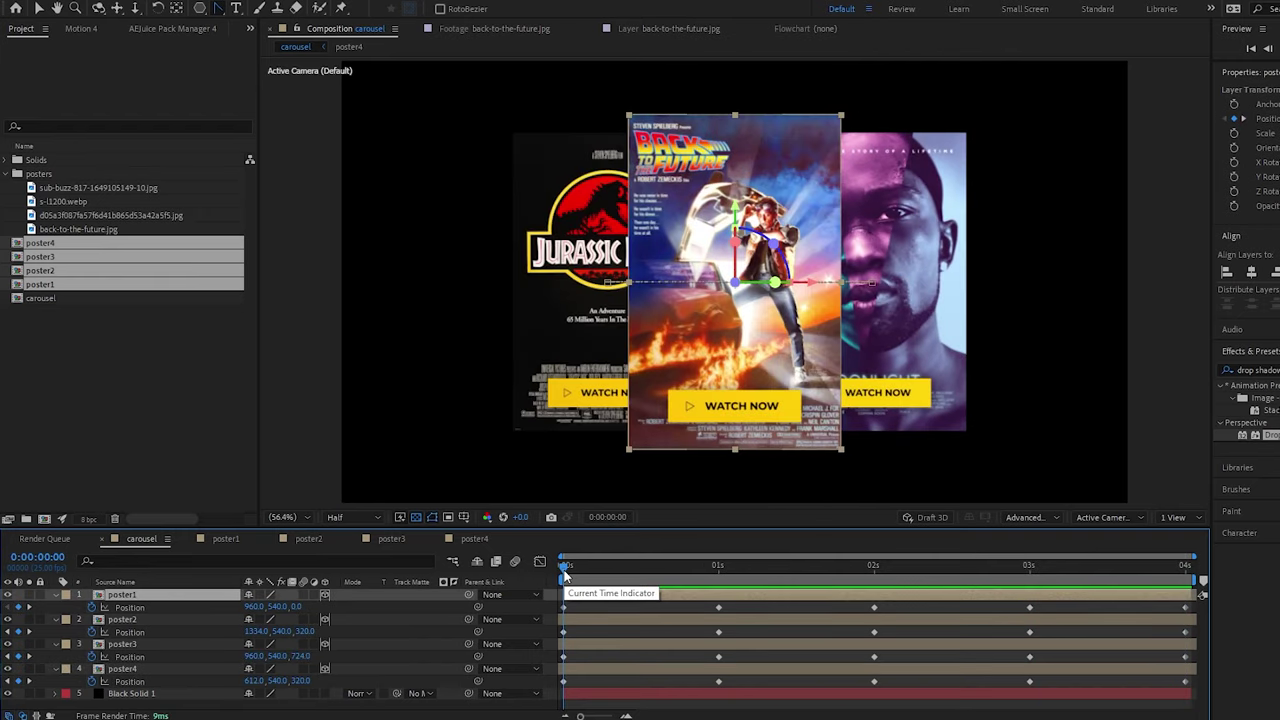
Step: Ease all position keyframes of the four poster layers so each rotation slows down at every whole second
left_click_drag(565, 569, 717, 582)
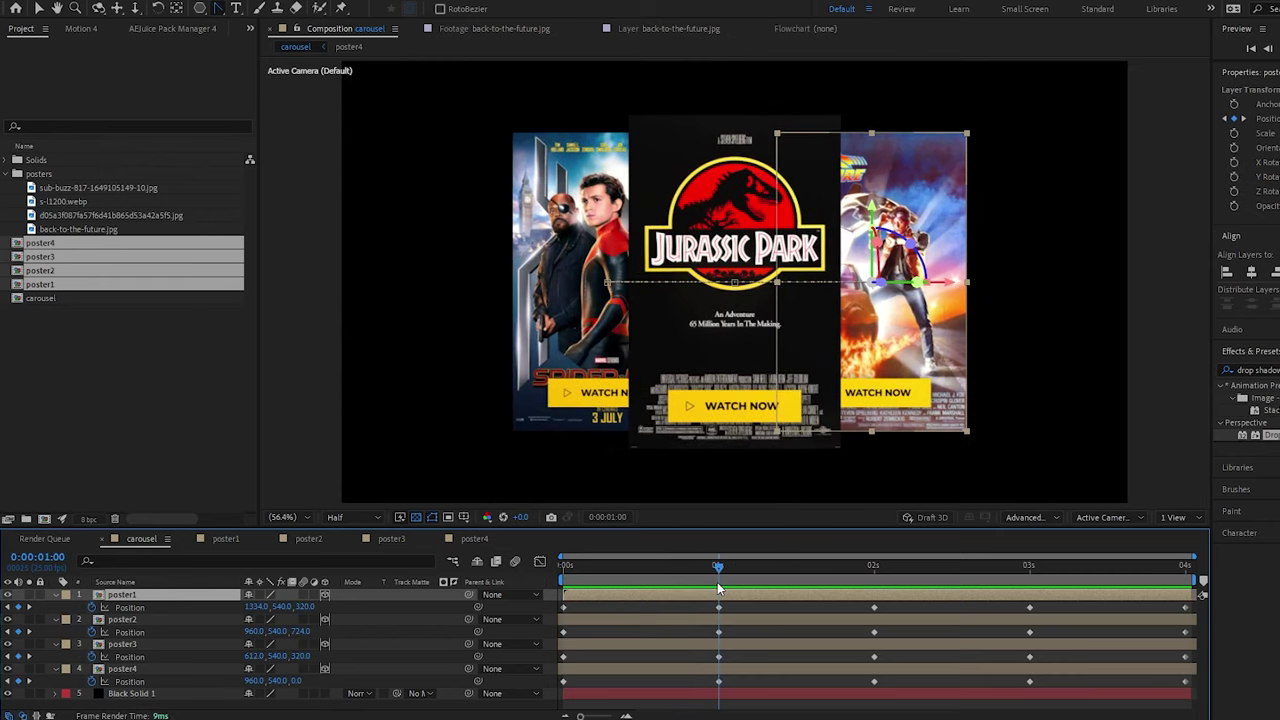
left_click_drag(1194, 601, 554, 691)
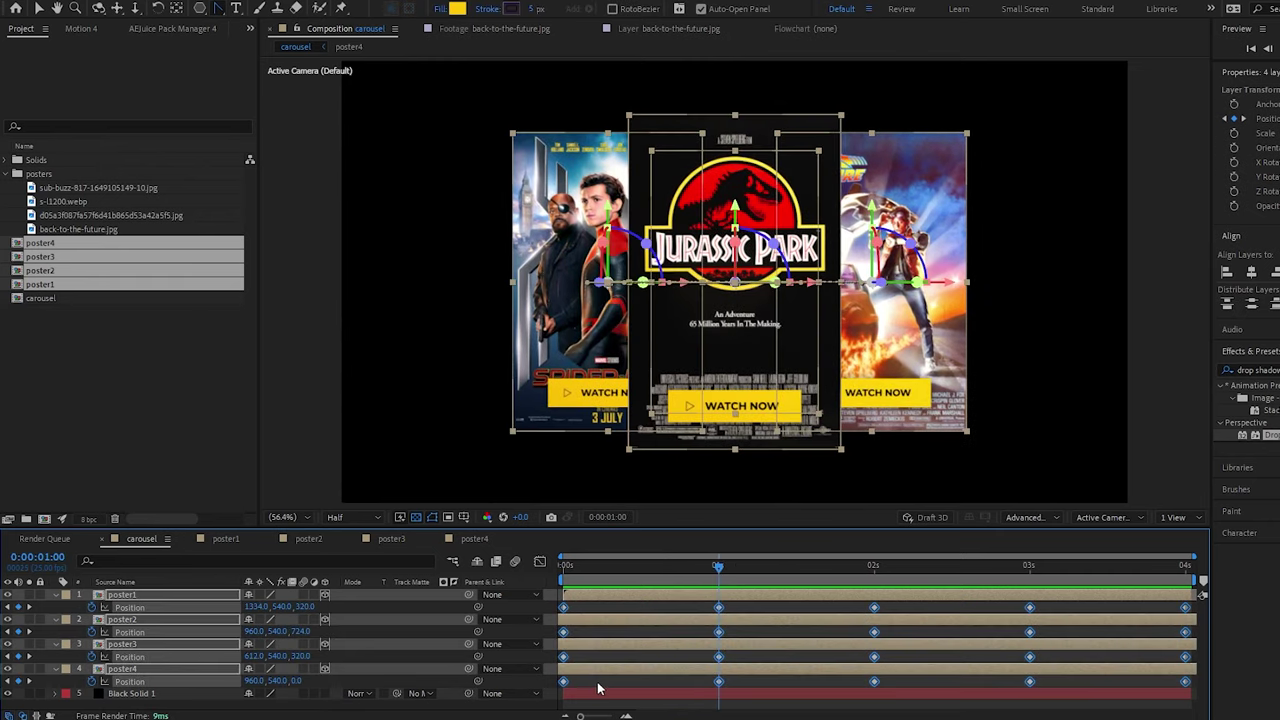
key("space")
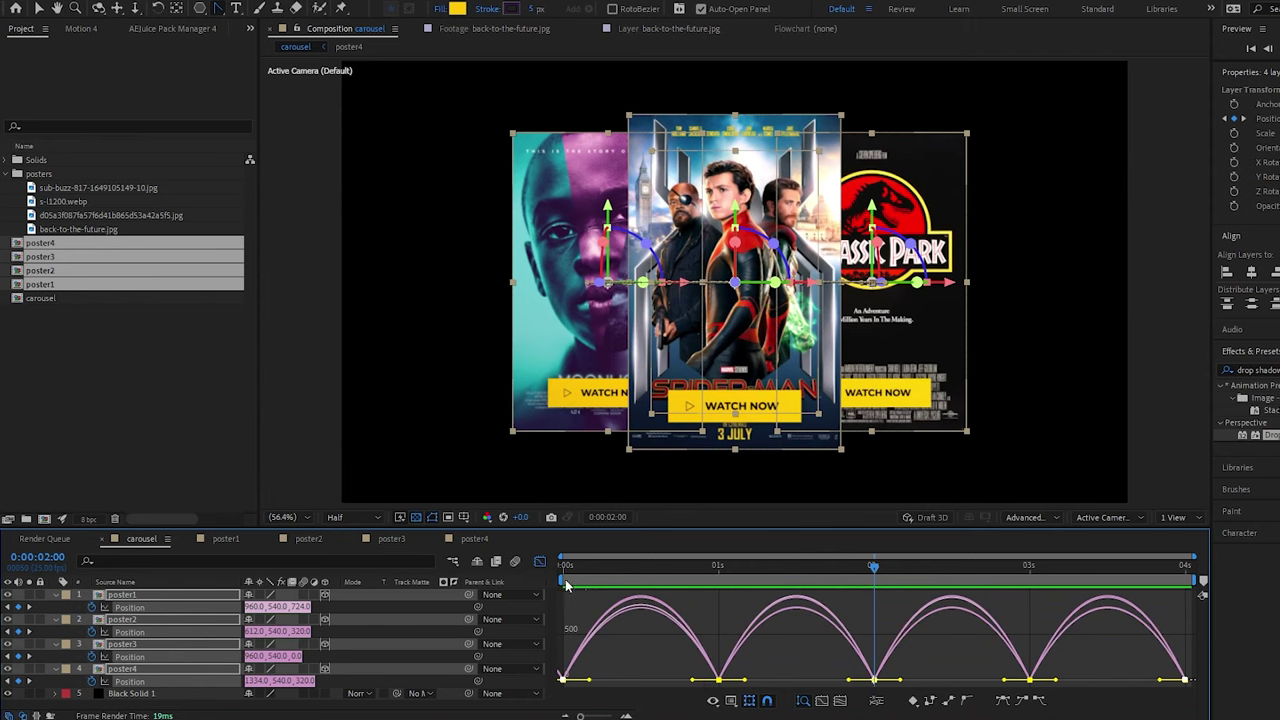
key("v")
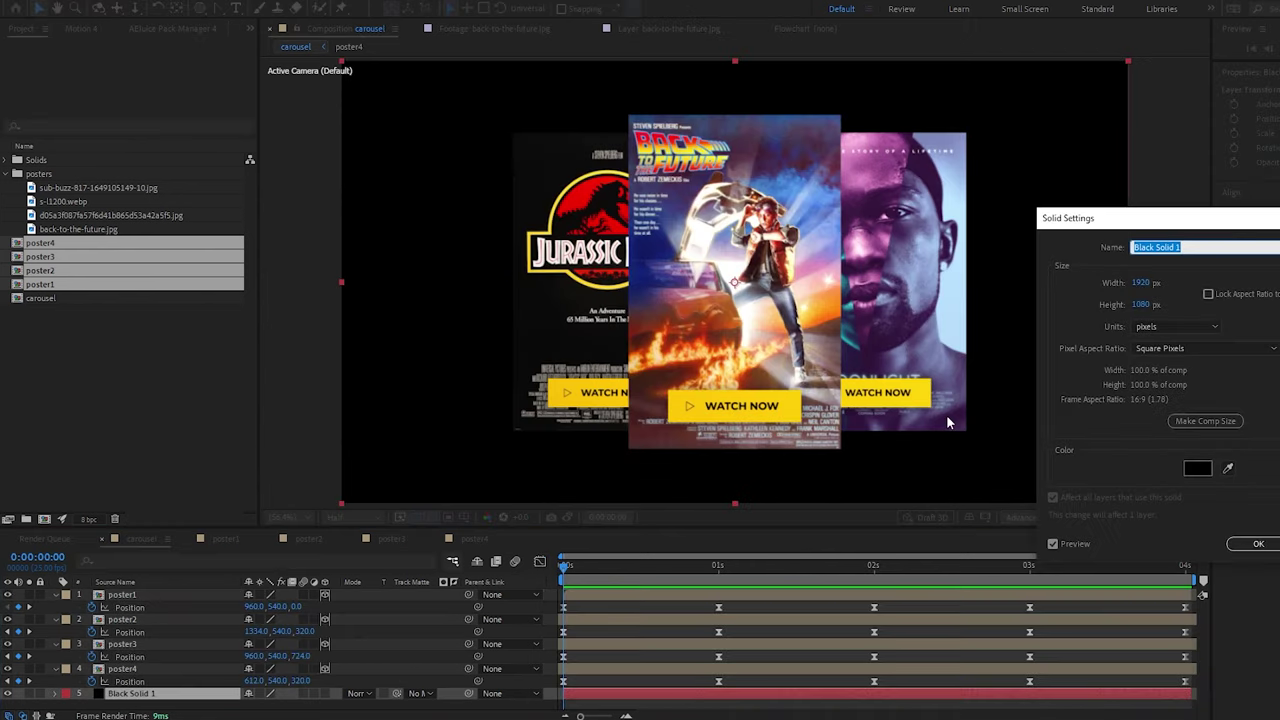
Step: Recolour the background solid yellow (FFCC08) by sampling the Watch Now button on the front poster, and accept the solid settings
left_click(1194, 466)
left_click(1145, 512)
left_click(789, 406)
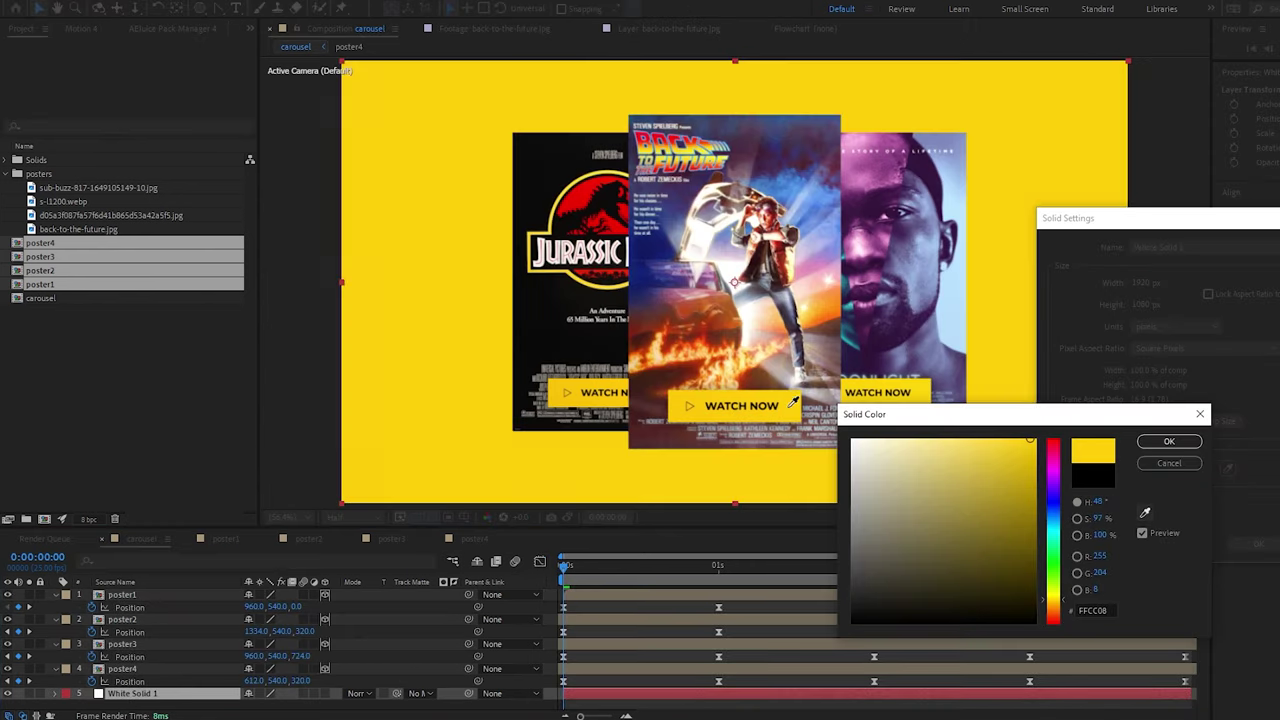
key("Return")
key("Return")
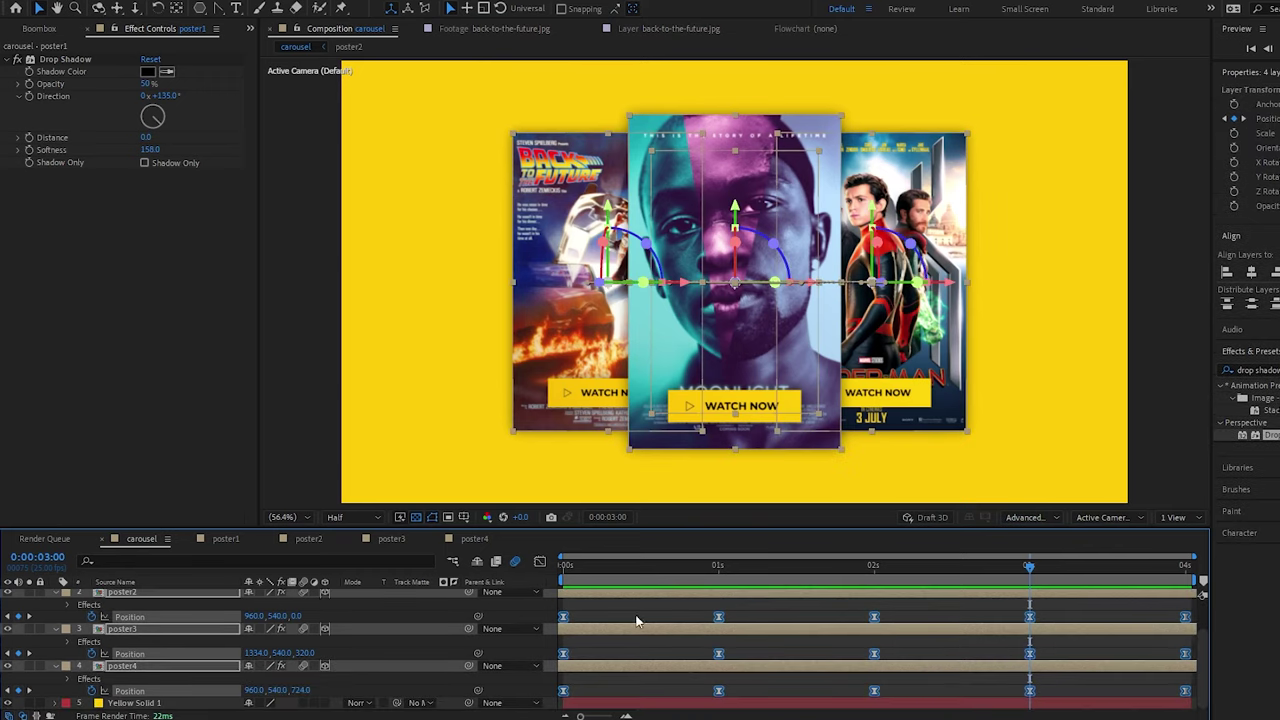
Step: Compress all selected poster position keyframes to end at 2 seconds, preview the faster rotation, and stretch them back to about 4 seconds
left_click_drag(585, 578, 542, 572)
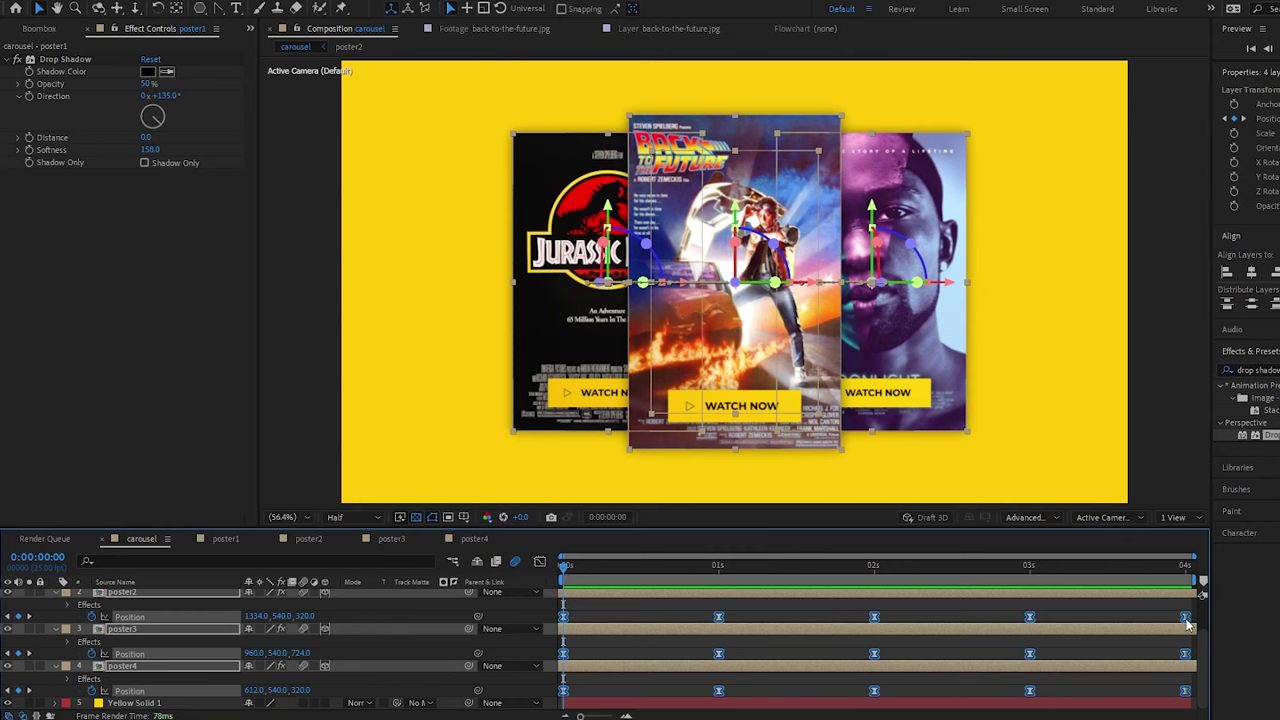
left_click_drag(1188, 624, 864, 618)
key("space")
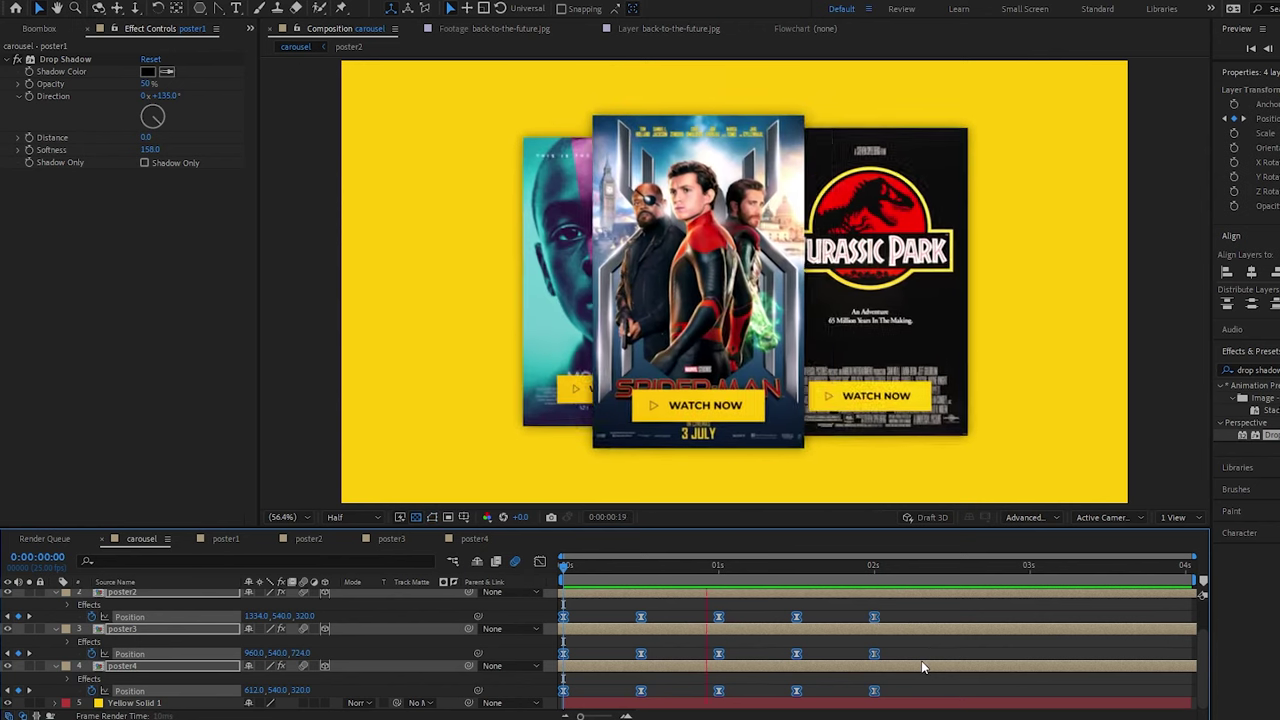
left_click_drag(874, 617, 1191, 624)
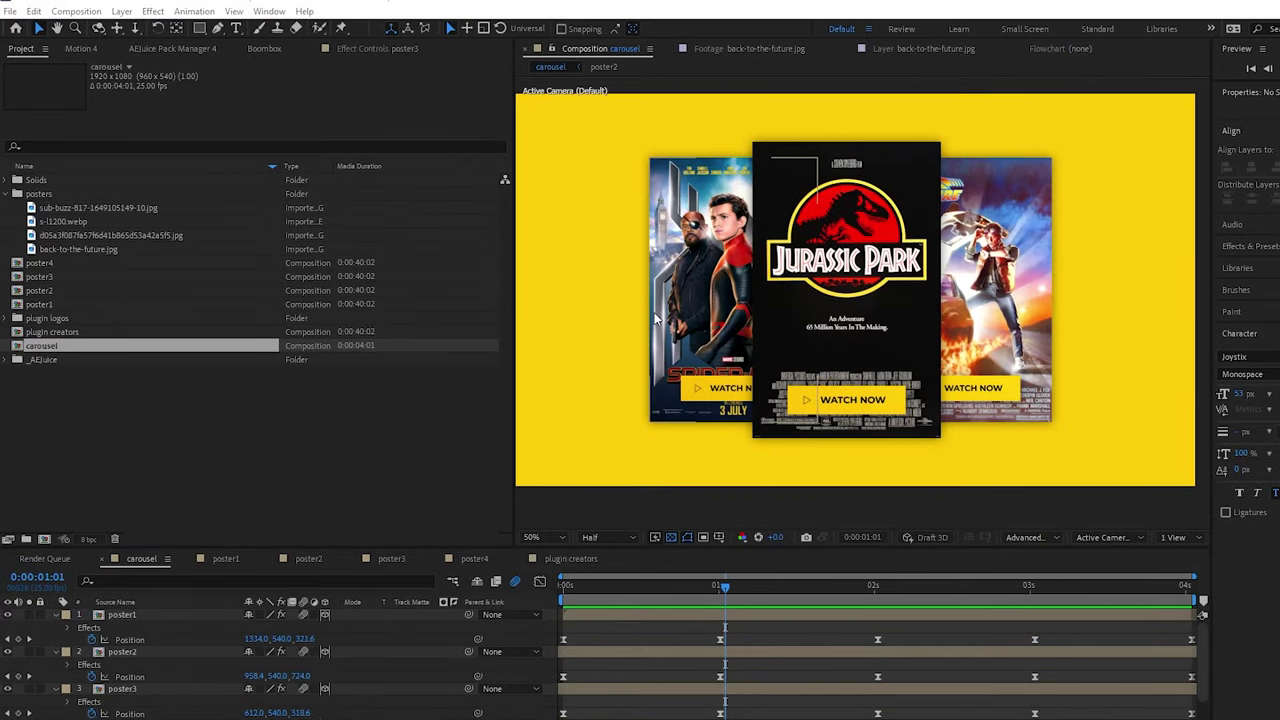
Step: Add a two-node camera with the 50mm preset to the carousel composition and switch its 3D renderer to Classic 3D
left_click(121, 11)
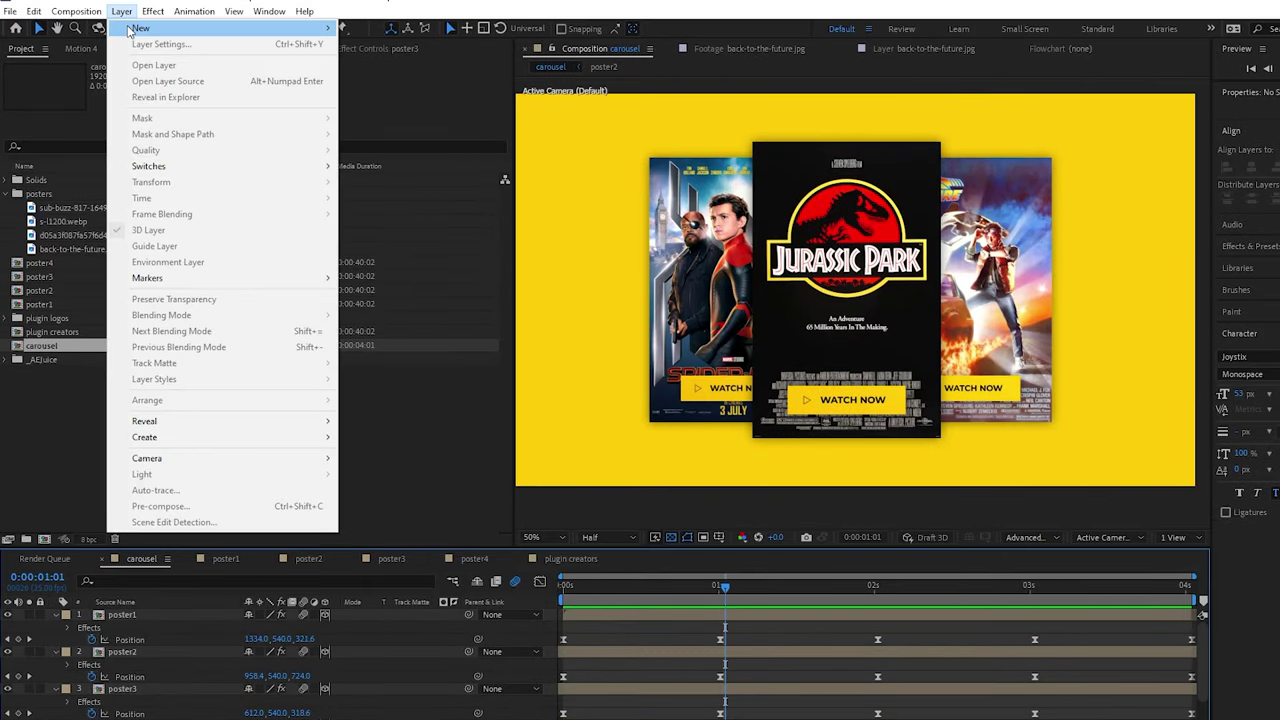
mouse_move(133, 28)
left_click(380, 79)
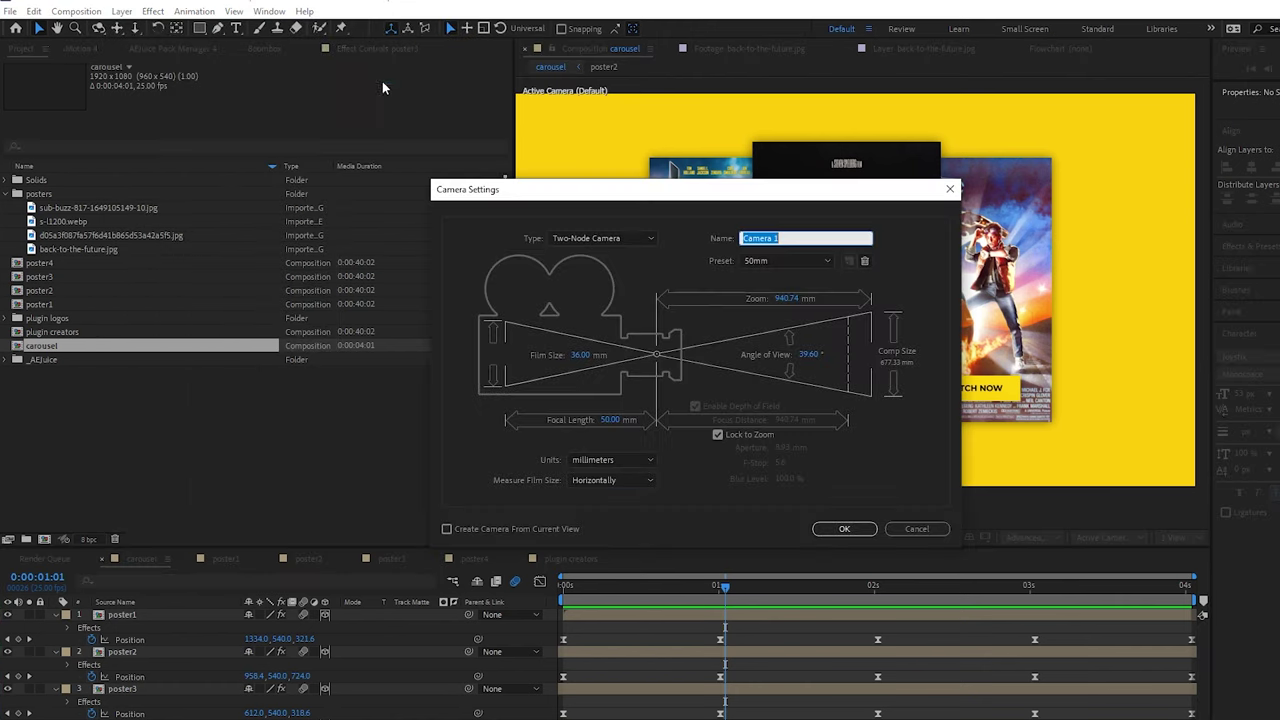
left_click(858, 532)
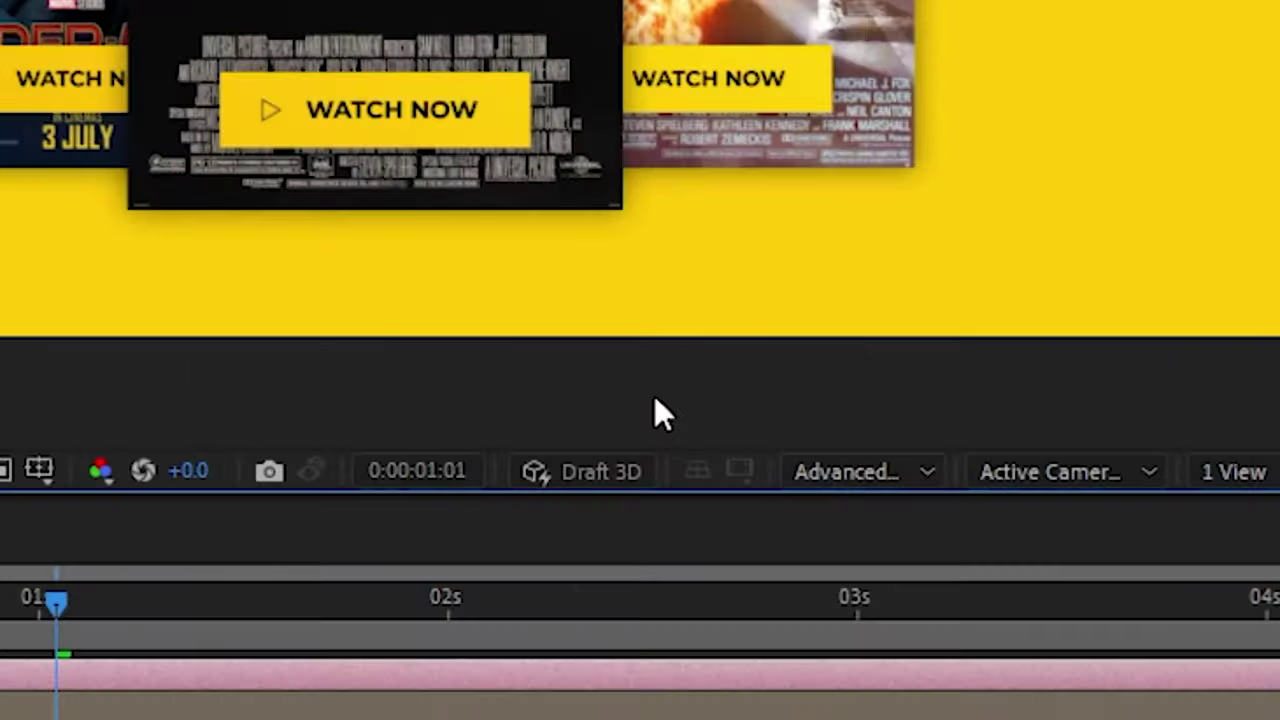
left_click(866, 478)
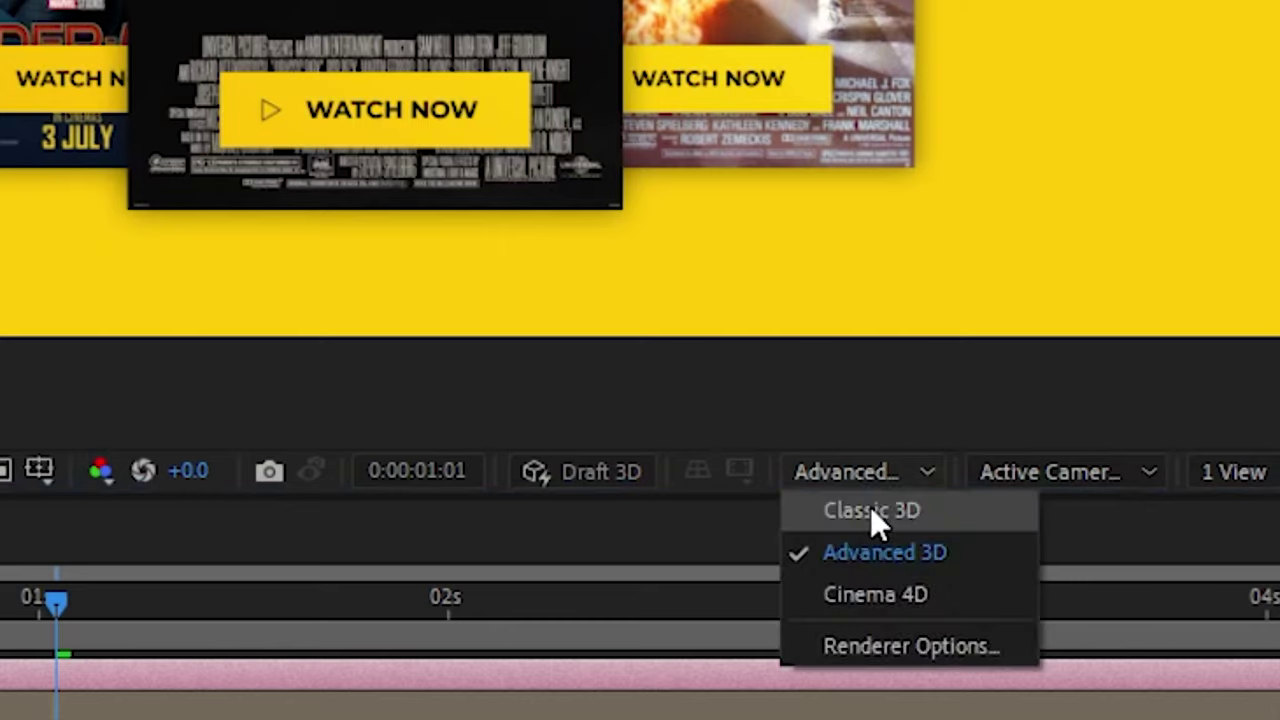
left_click(939, 510)
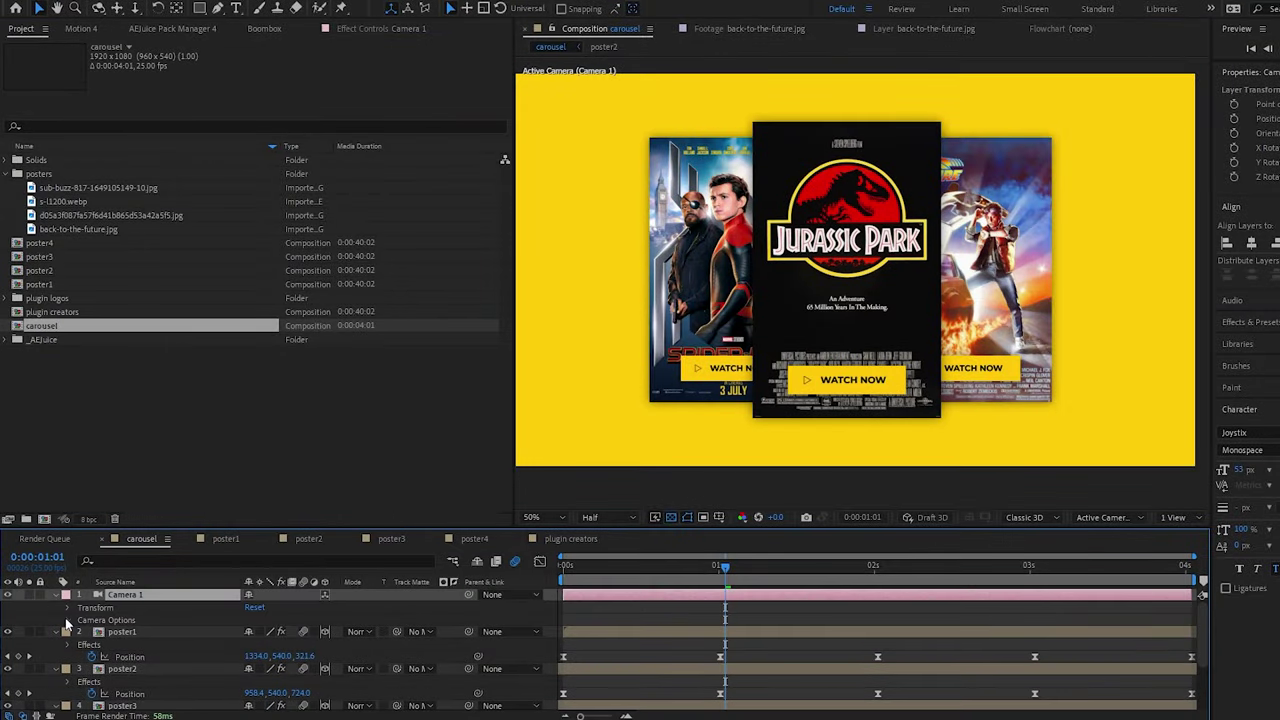
Step: Set the camera's Aperture to 816.3 pixels in its Camera Options to blur the posters behind the front one
left_click(67, 620)
scroll(65, 625, "down", 1)
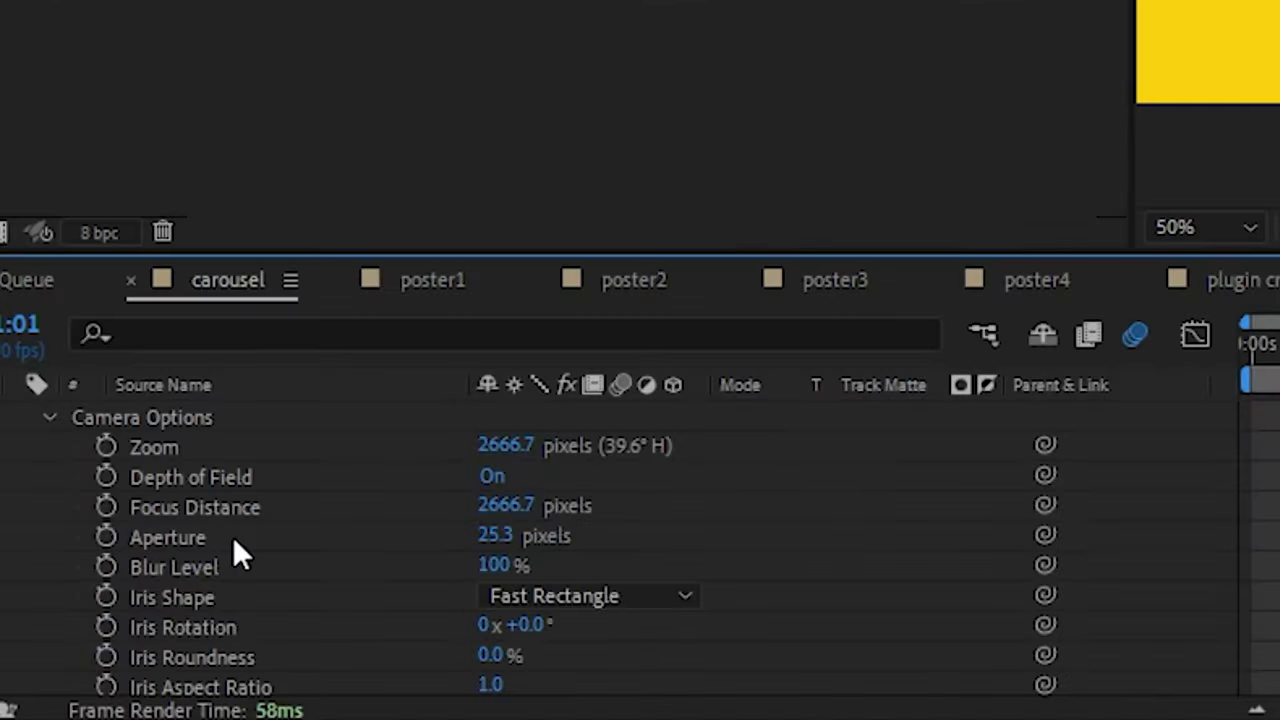
left_click(143, 645)
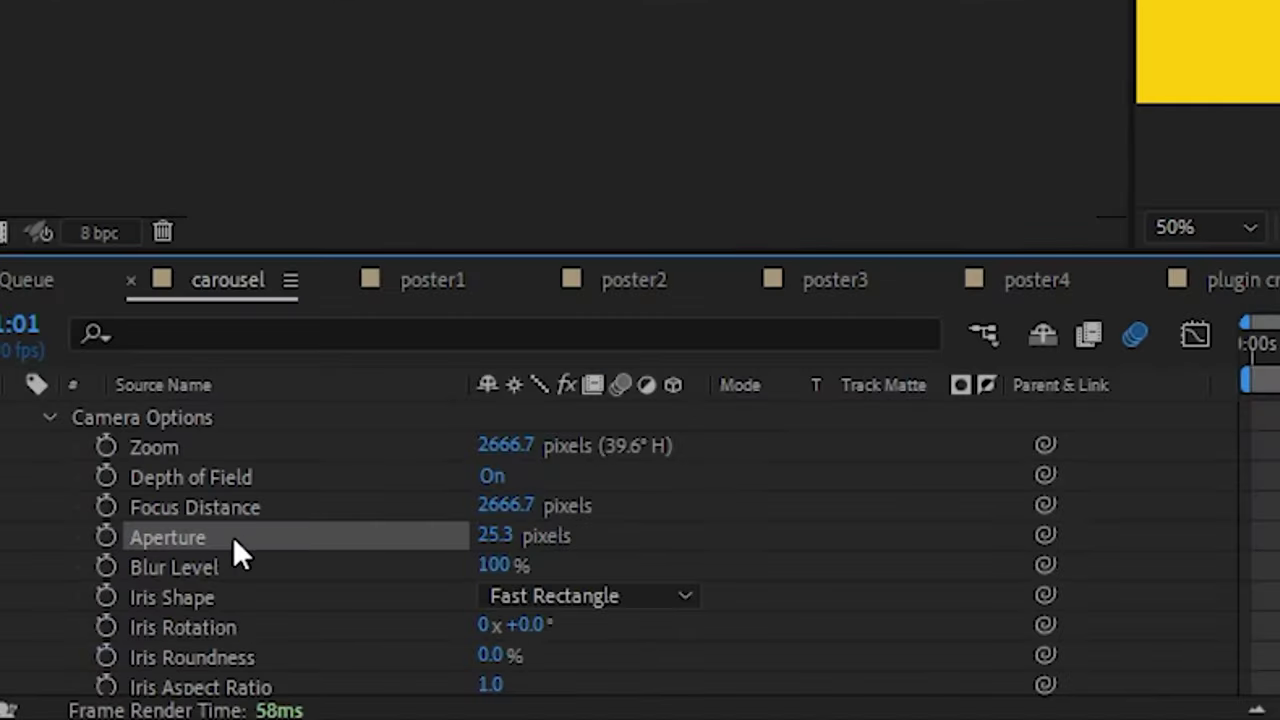
left_click(170, 620)
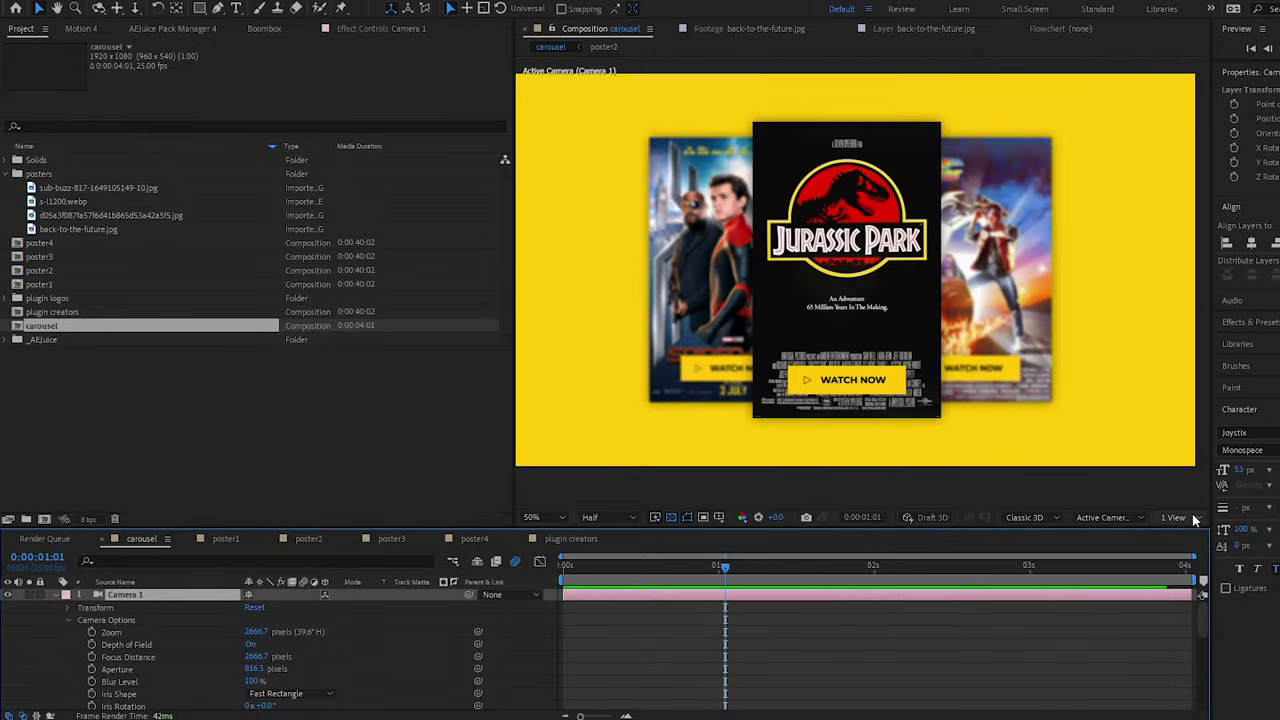
Step: Show the composition in two views with a Left view, select Camera 1, and try changing its Focus Distance
left_click(1193, 521)
left_click(1185, 550)
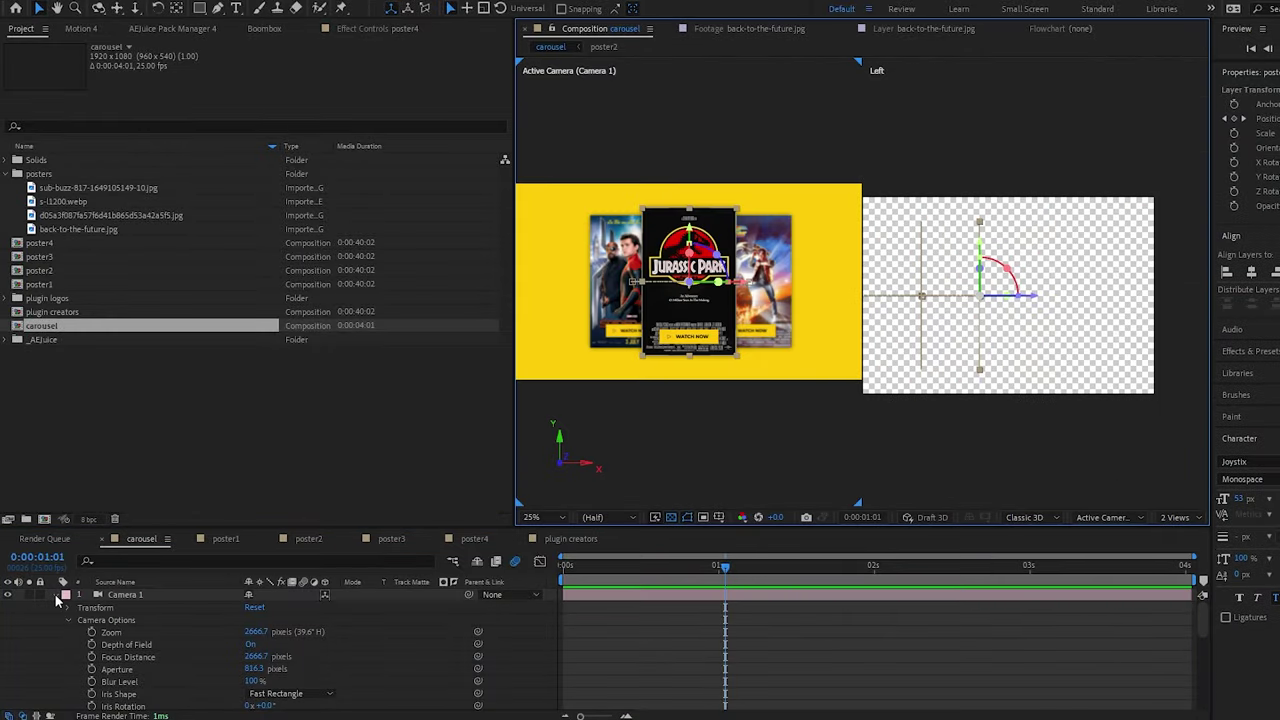
left_click(56, 595)
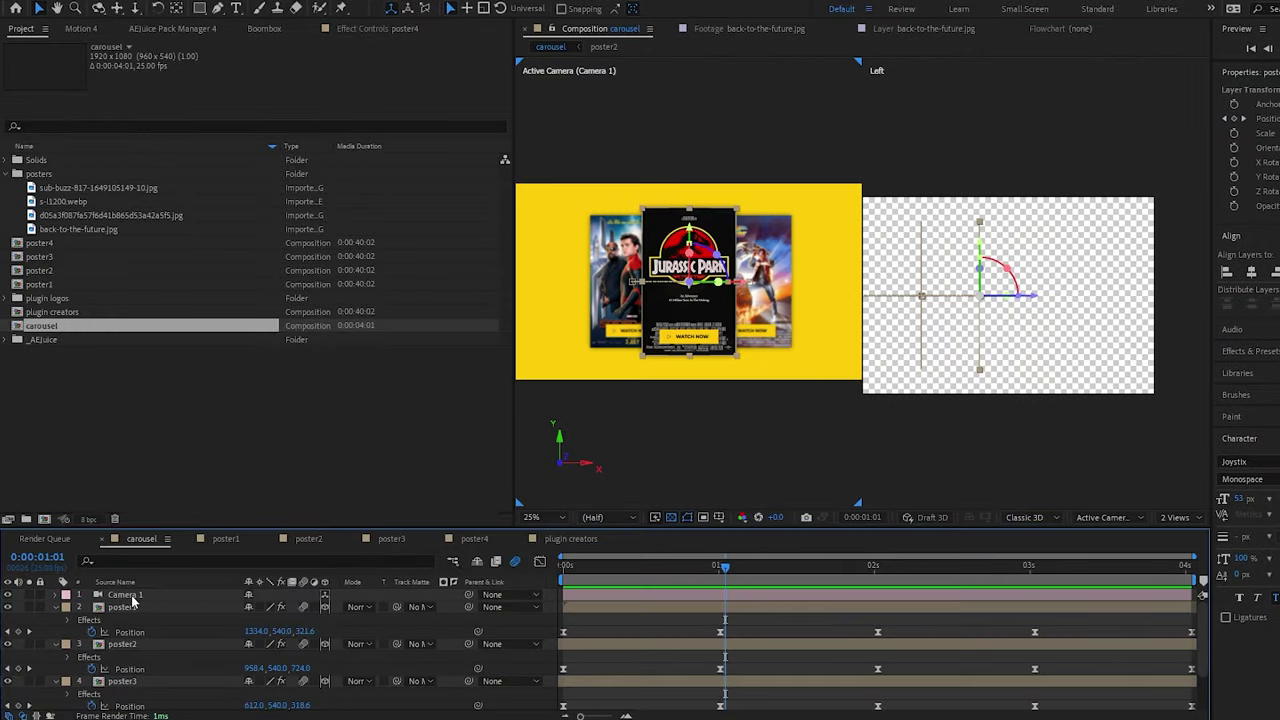
left_click(128, 595)
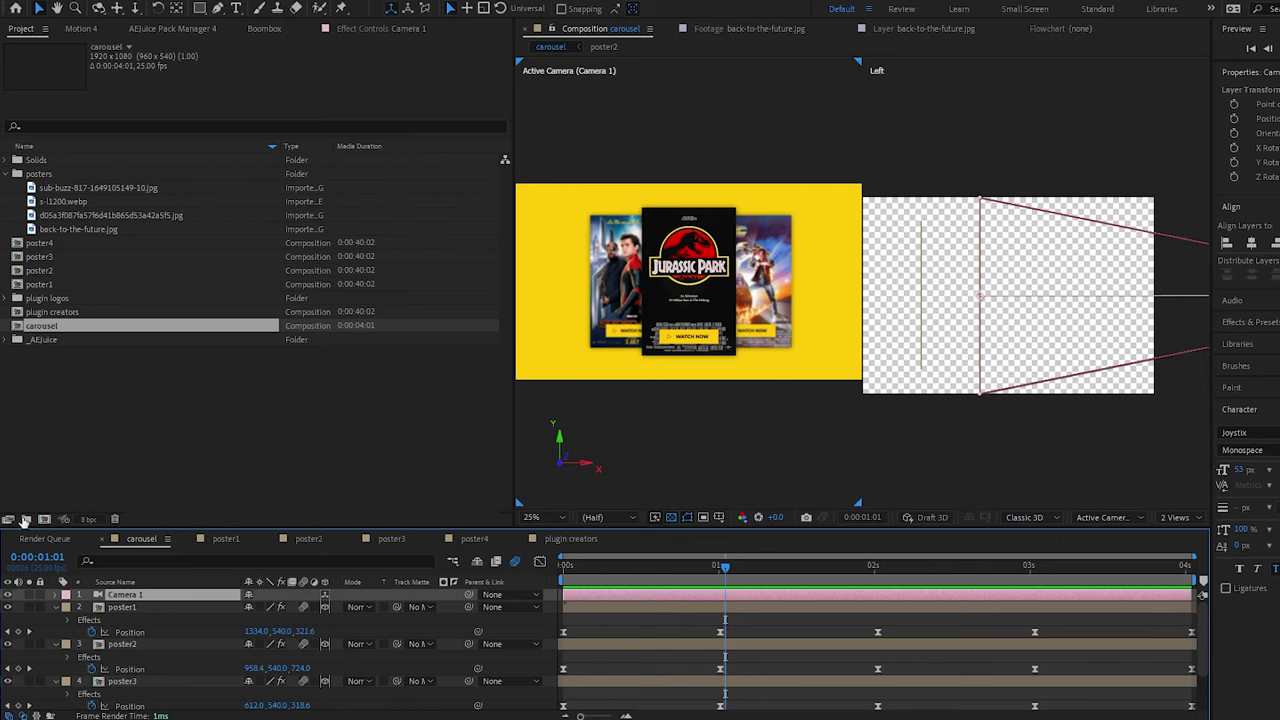
left_click(55, 596)
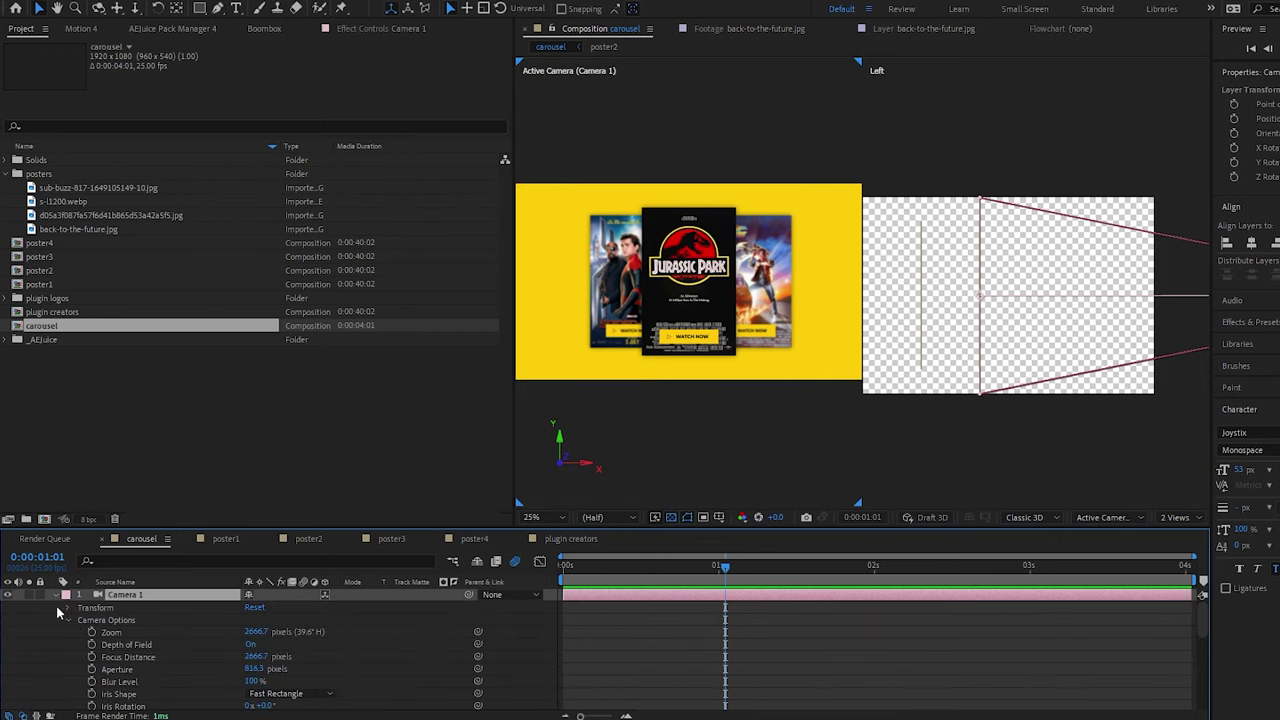
left_click(139, 658)
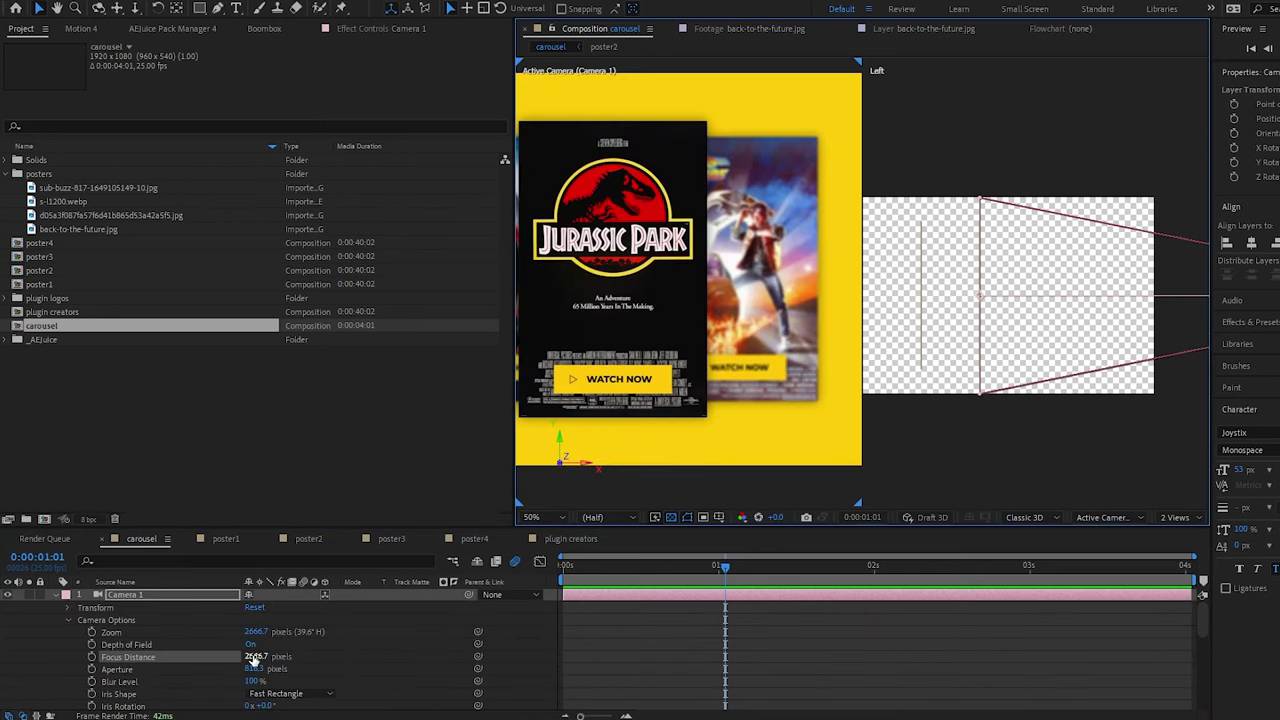
left_click_drag(253, 660, 525, 660)
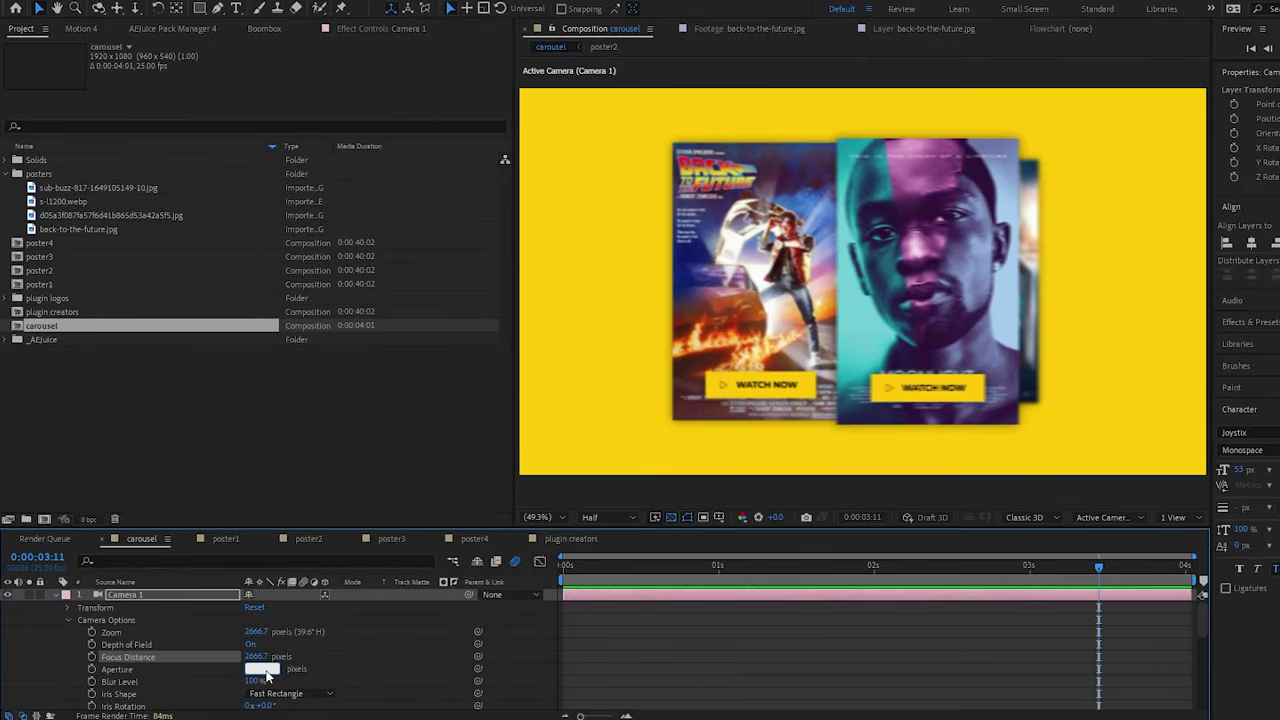
Step: Set the camera's Aperture to 300 pixels
key("Return")
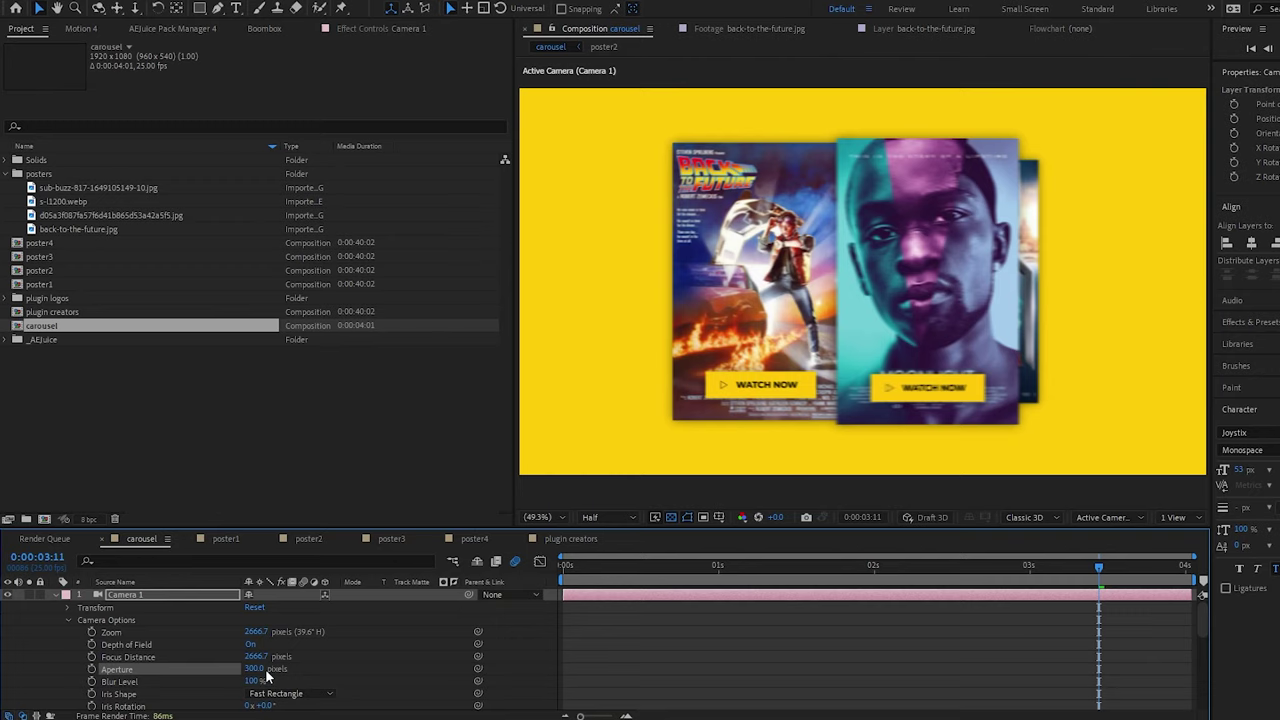